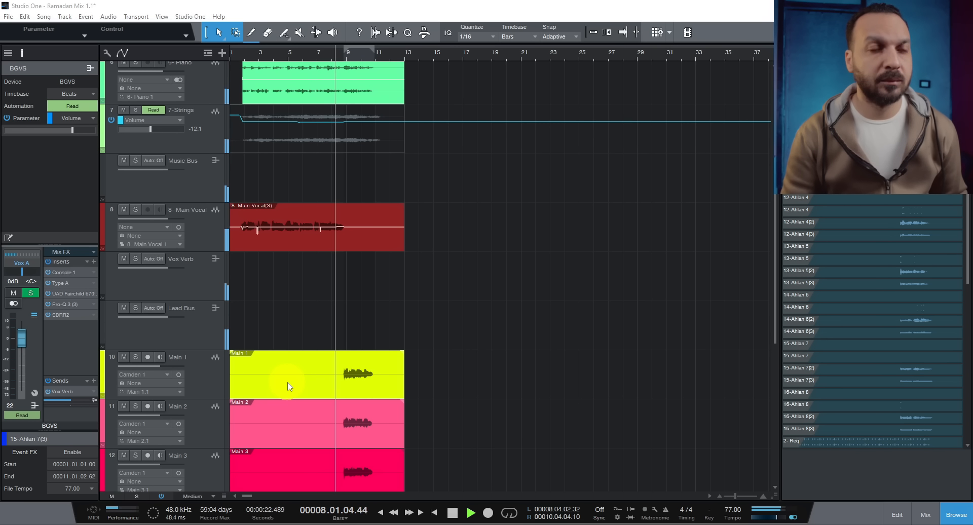
- Select the 8- Main Vocal track and loop its opening phrase from 1.04.02.02 to 2.03.04.54
scroll(287, 384, "down", 7)
scroll(288, 381, "down", 1)
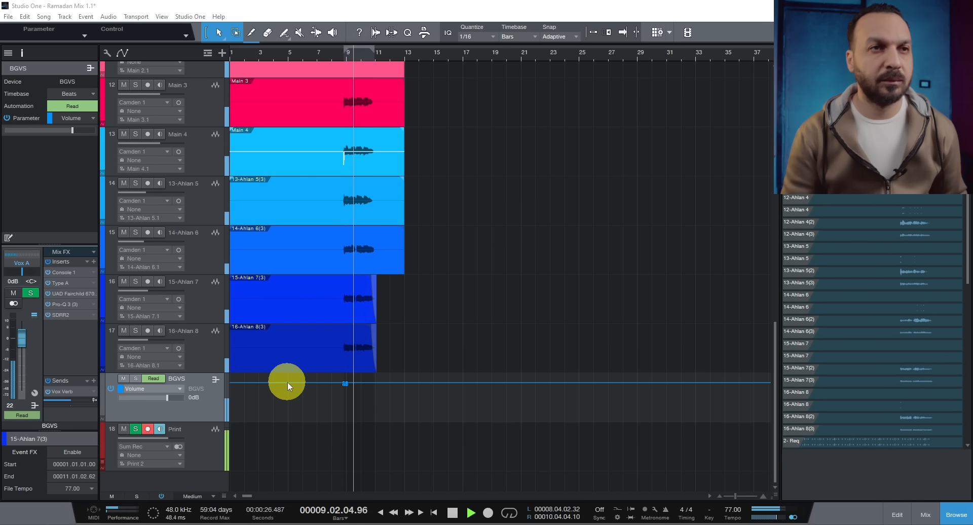
scroll(288, 382, "up", 3)
scroll(287, 382, "up", 6)
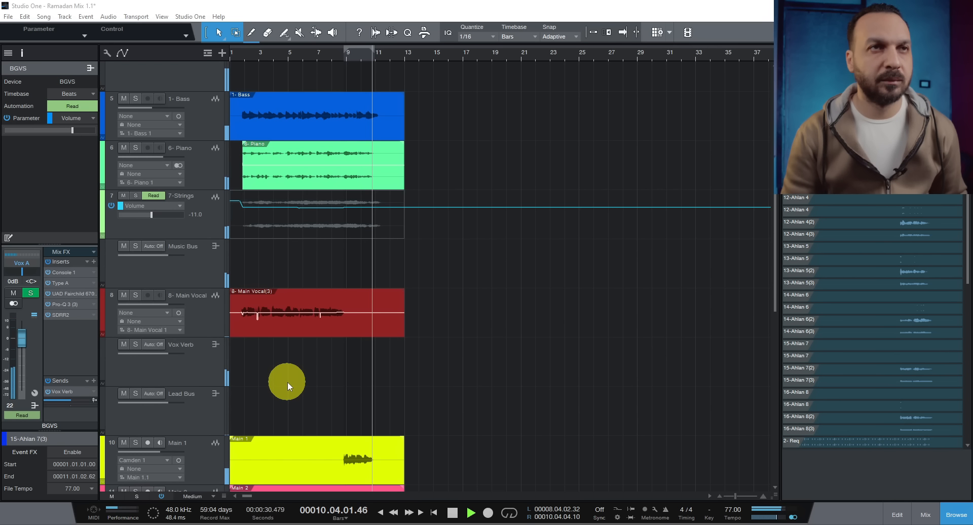
scroll(287, 382, "down", 2)
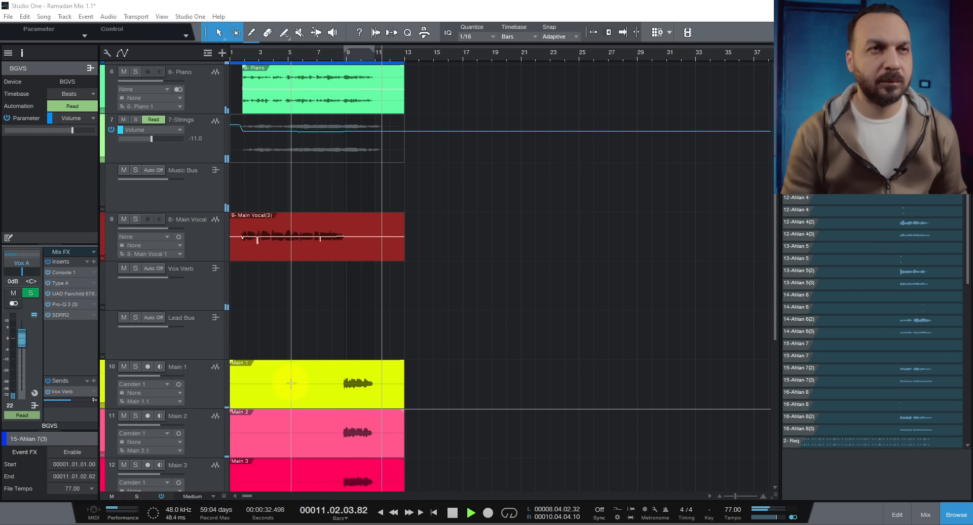
left_click(209, 240)
scroll(236, 54, "up", 3)
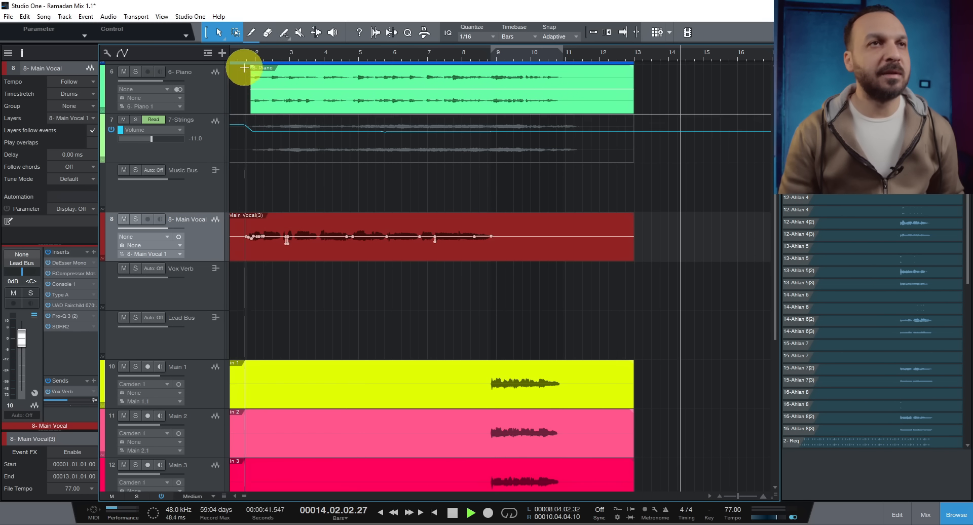
scroll(239, 72, "up", 3)
left_click_drag(257, 223, 332, 233)
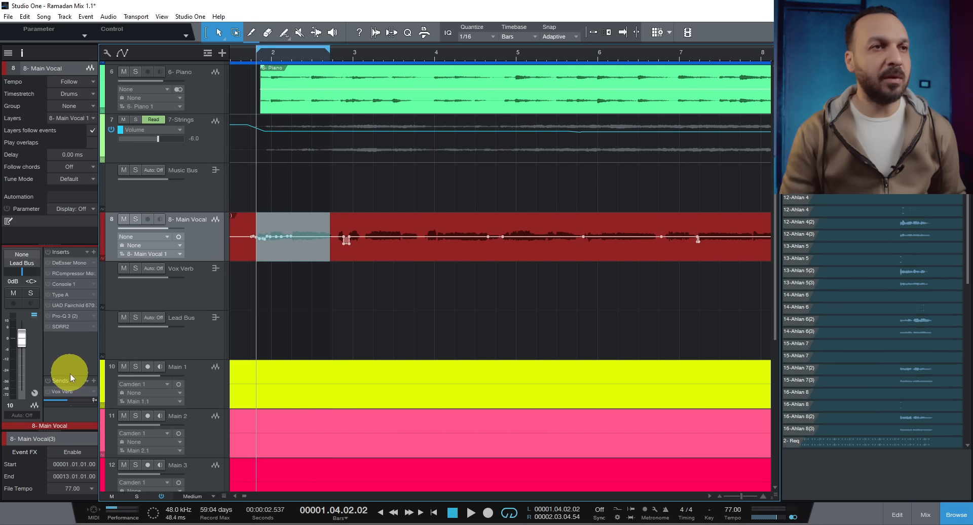
- Solo the Main Vocal track and audition the looped phrase with its insert effects and send switched off
left_click_drag(68, 375, 70, 353)
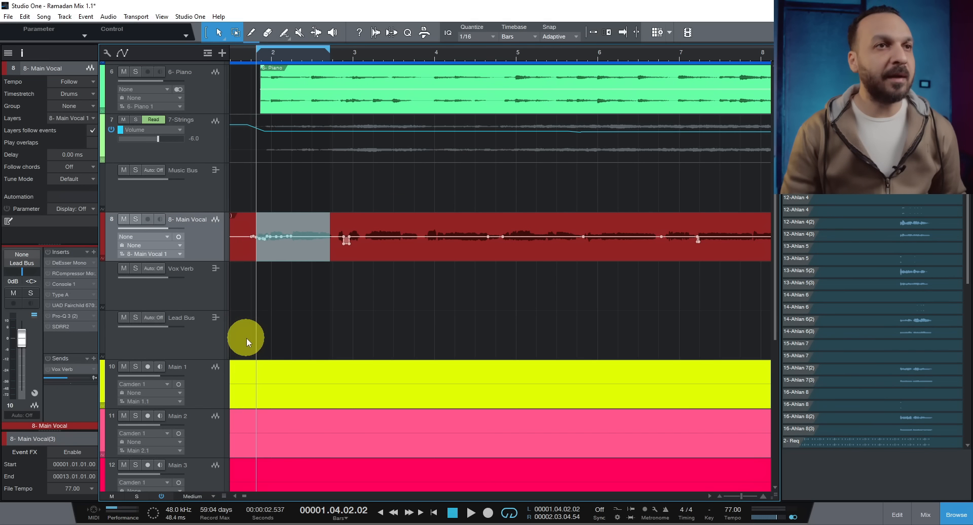
left_click(130, 217)
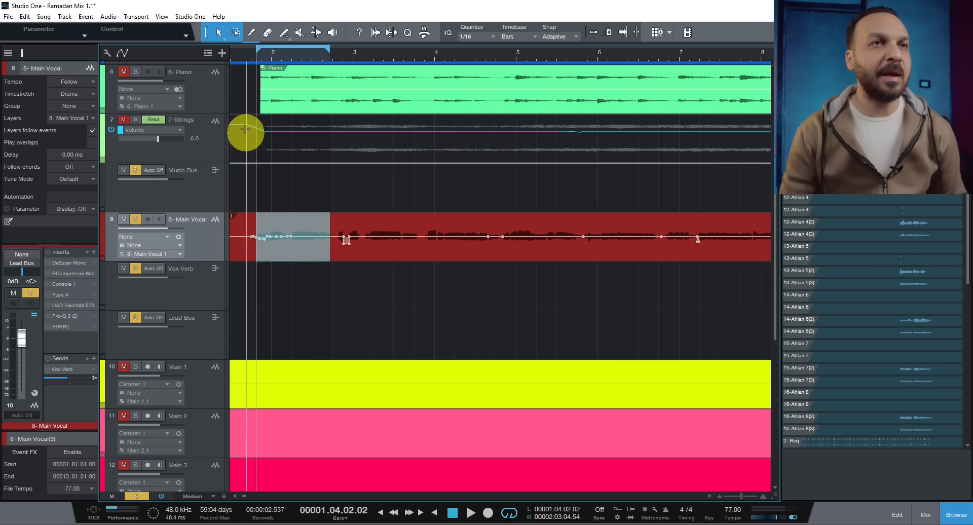
scroll(248, 54, "up", 2)
scroll(248, 54, "up", 2)
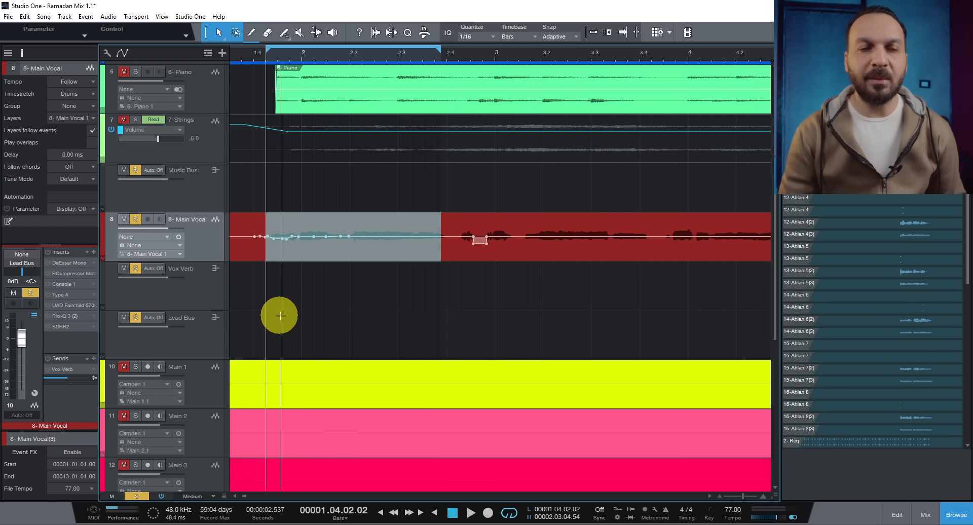
key("space")
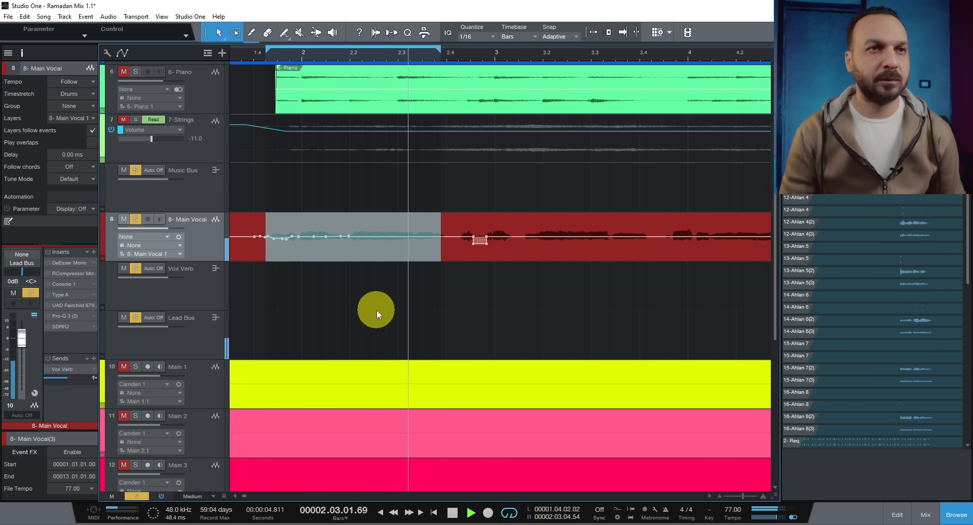
key("space")
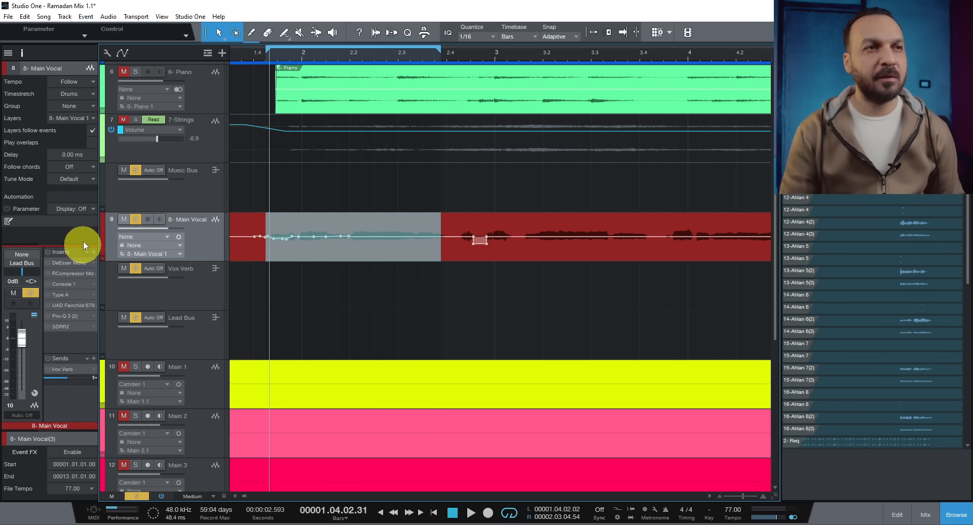
- Activate the DeEsser Mono insert on the Main Vocal and set the loop range to 1.04.02.32 through 3.04.01.78
left_click(180, 330)
left_click(205, 245)
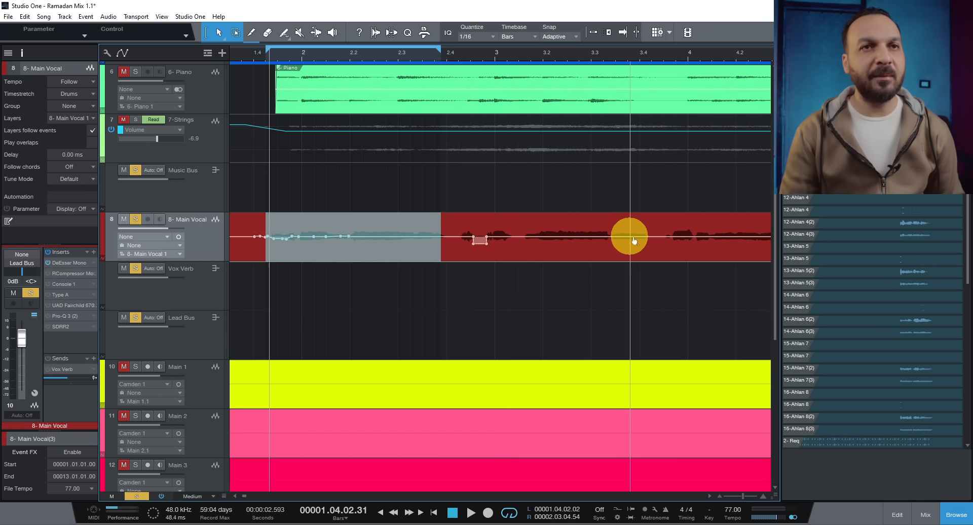
left_click_drag(649, 229, 270, 217)
key("p")
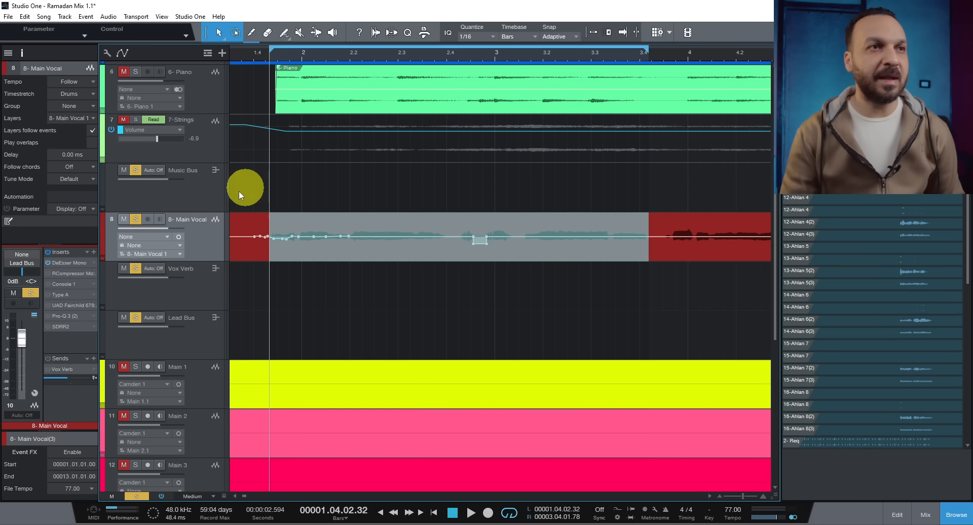
- Open the DeEsser Mono on the Main Vocal and play the loop to check its attenuation
left_click(68, 261)
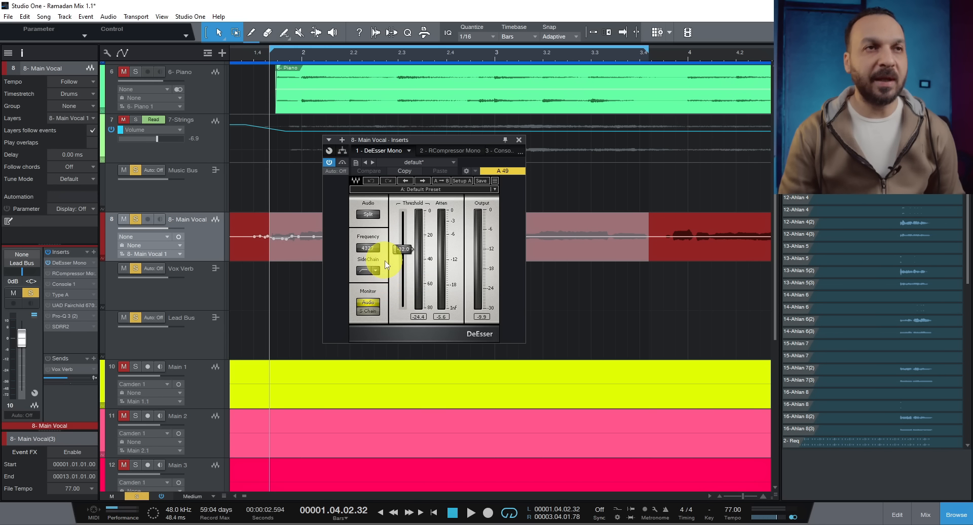
key("space")
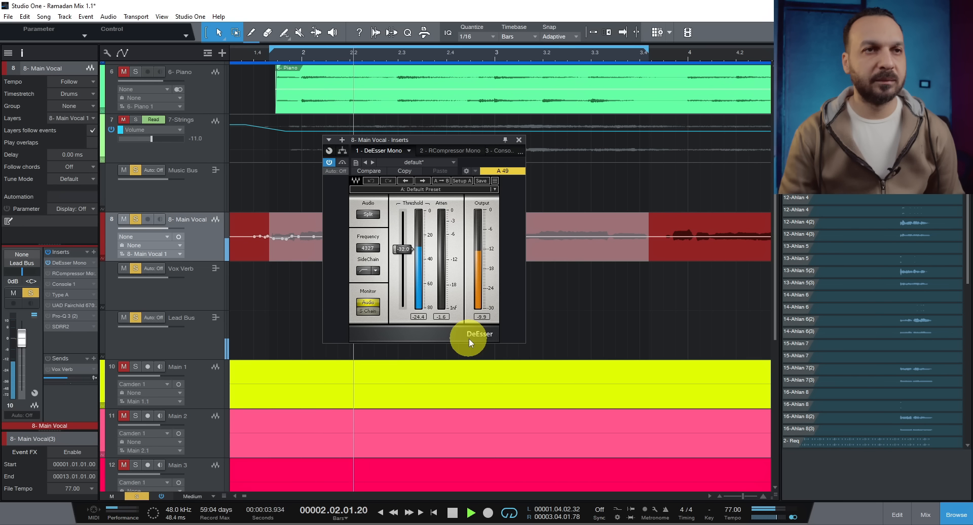
key("space")
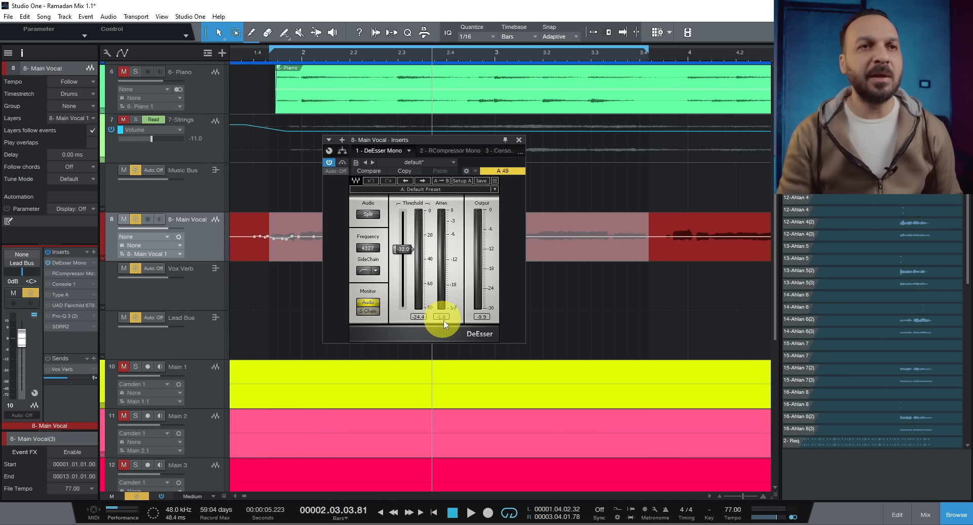
- Activate and open the RCompressor Mono insert, comparing the looped vocal with the compressor bypassed and engaged
left_click(69, 274)
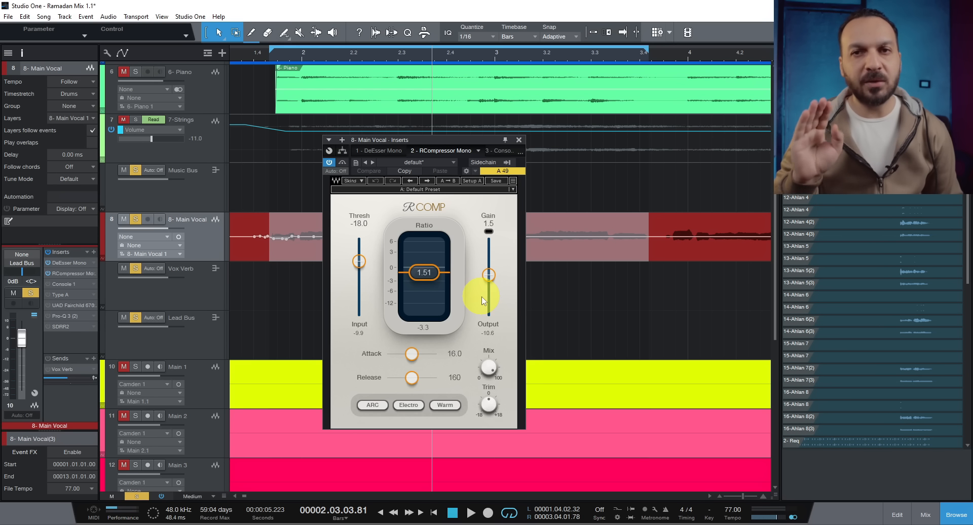
left_click(342, 163)
key("space")
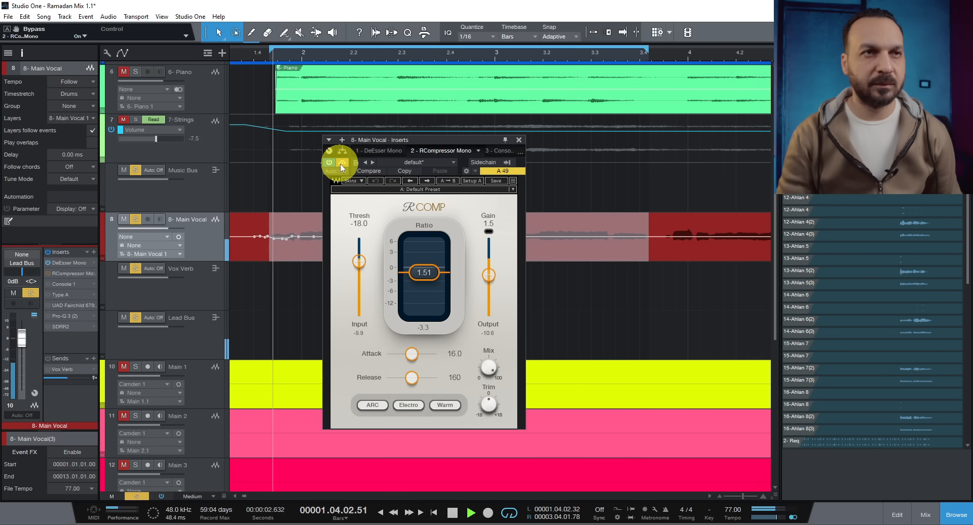
left_click(342, 164)
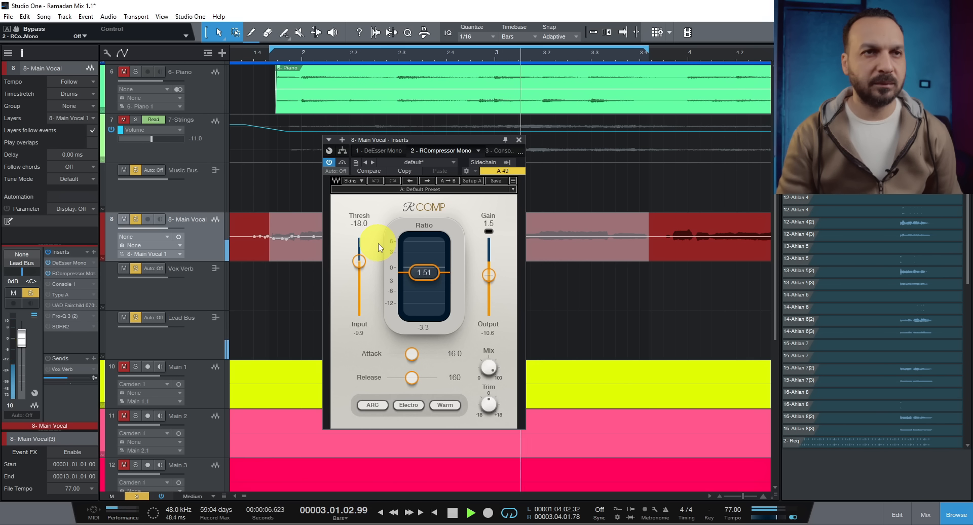
left_click(343, 163)
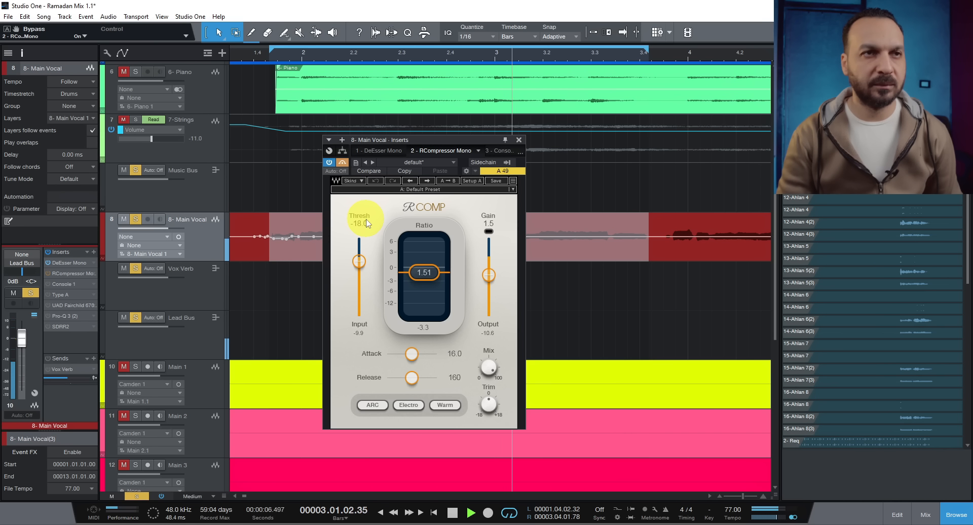
left_click(343, 162)
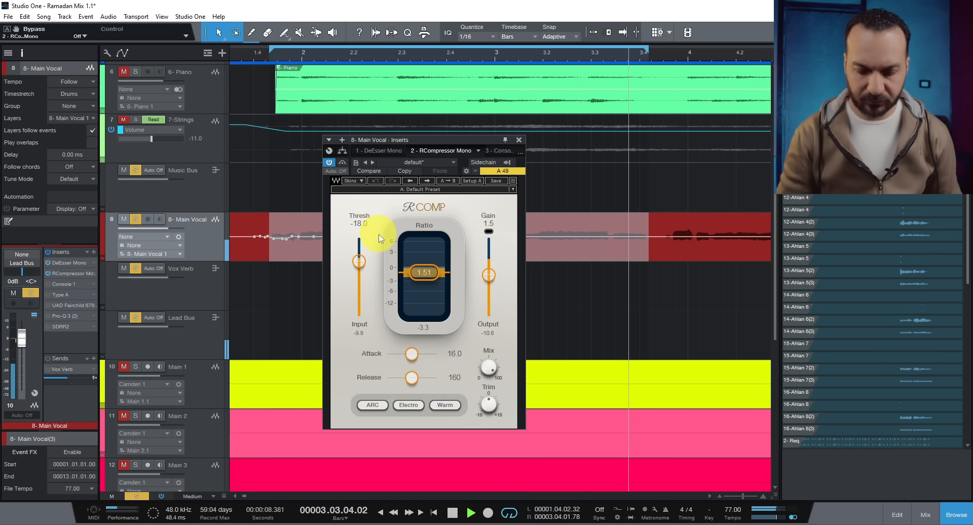
key("space")
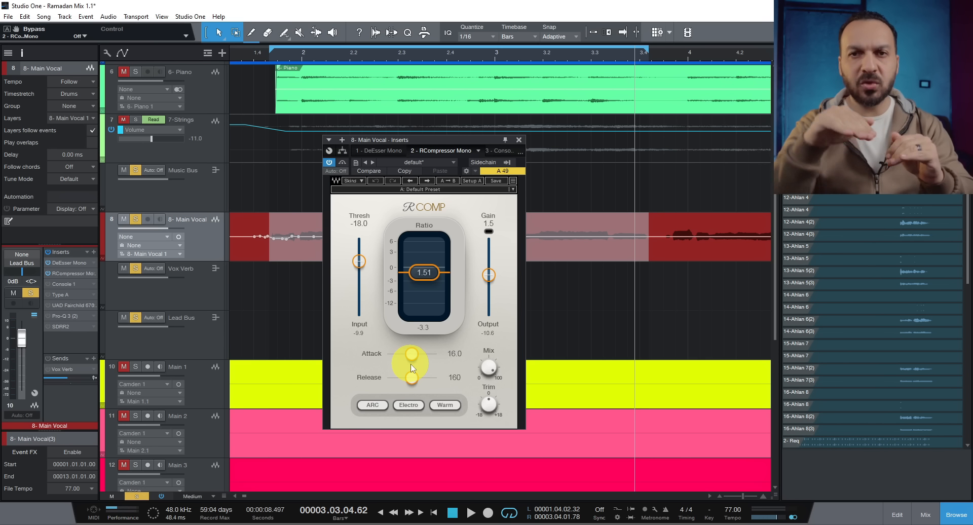
- Activate the Console 1 insert on the Main Vocal, audition the loop through its equalizer and drive, and close its display
left_click(46, 284)
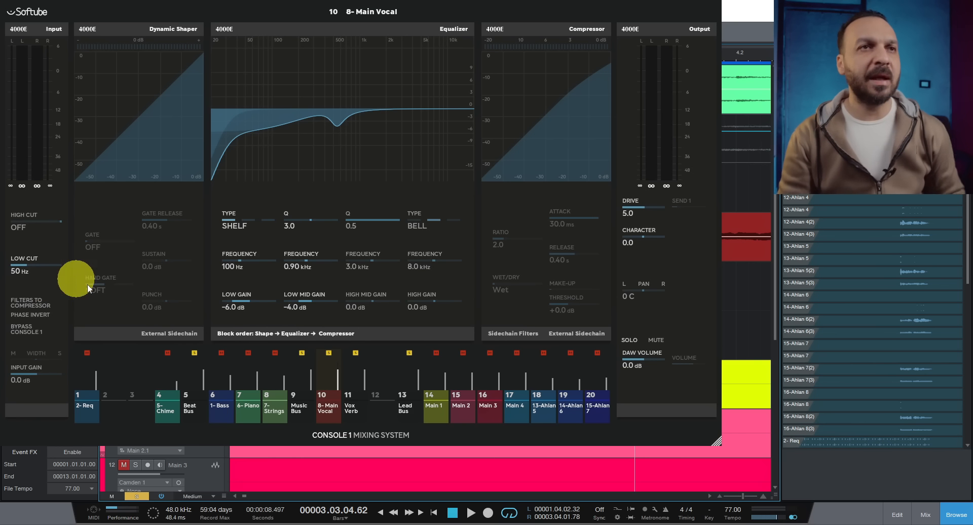
left_click_drag(315, 13, 348, 24)
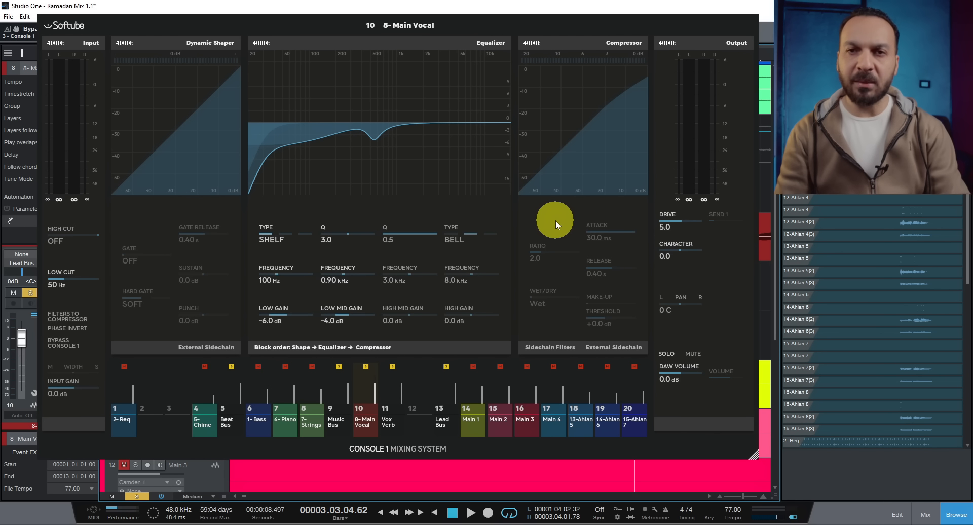
key("space")
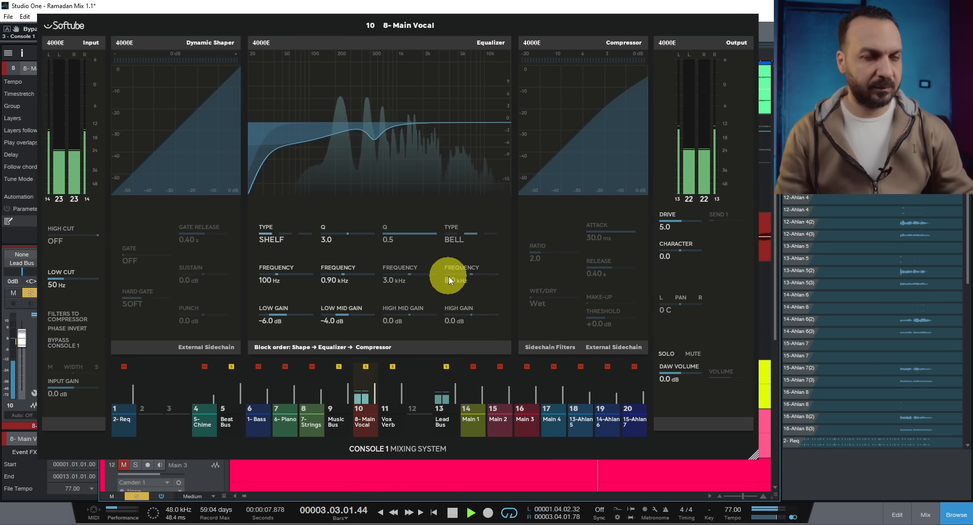
key("space")
key("Escape")
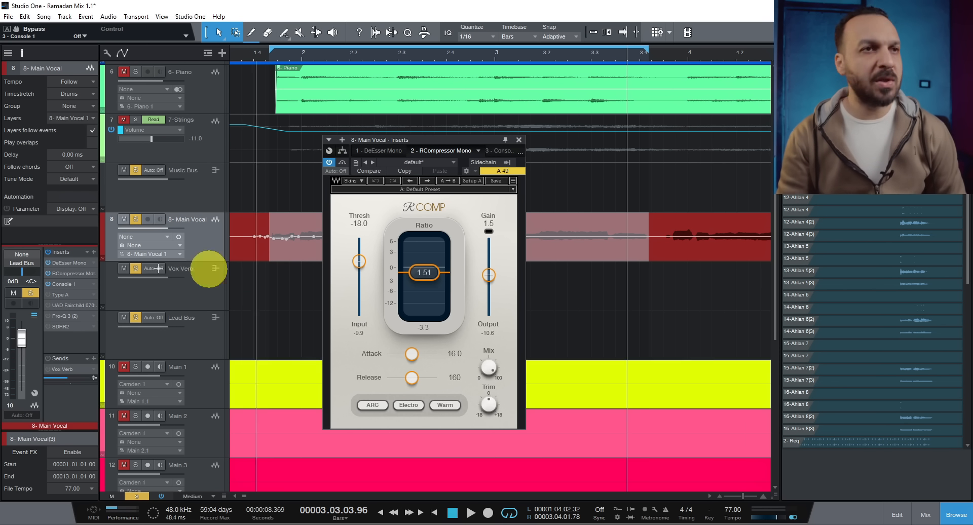
- Activate the Type A insert on the Main Vocal and reposition its open plug-in window over the arrangement
left_click(60, 298)
double_click(60, 295)
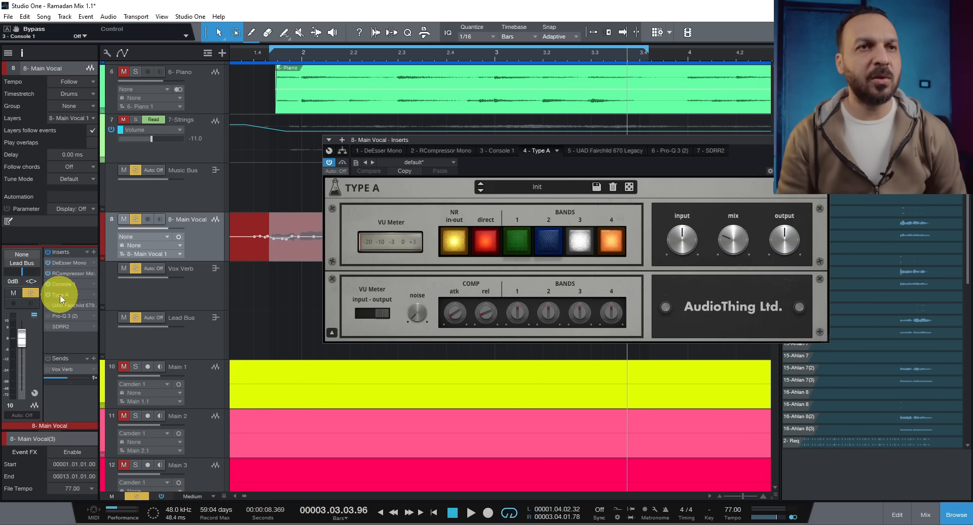
left_click_drag(508, 141, 402, 155)
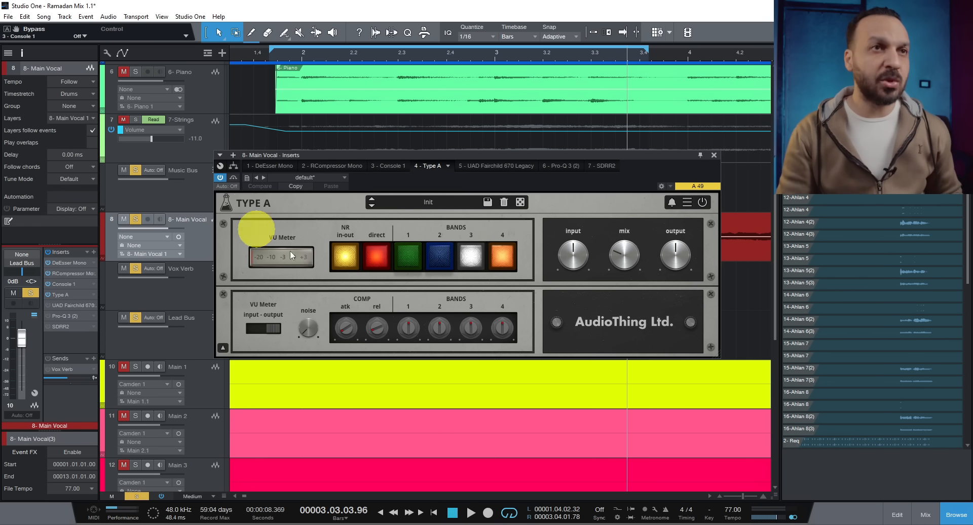
- Play the vocal loop while switching Type A's processing off and on to compare the sound, leaving it on
left_click(703, 204)
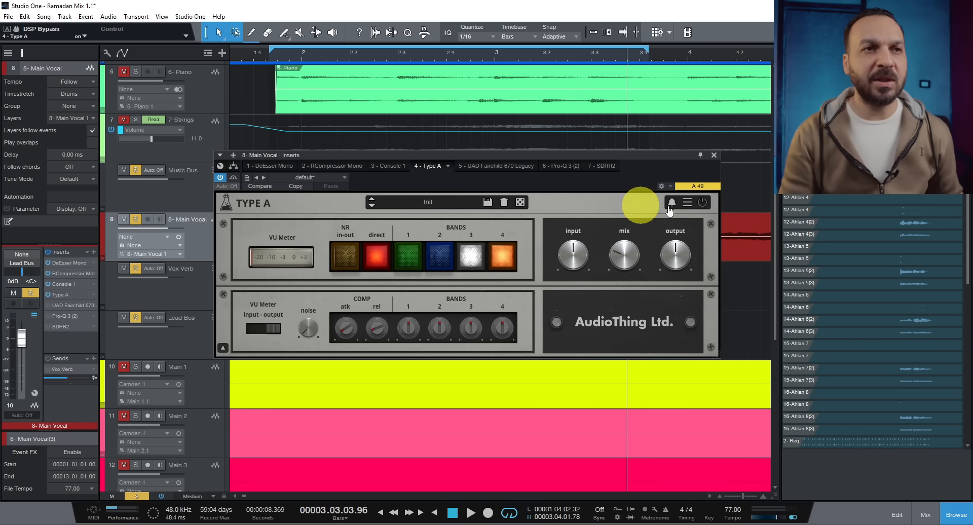
left_click(702, 203)
left_click(702, 203)
key("space")
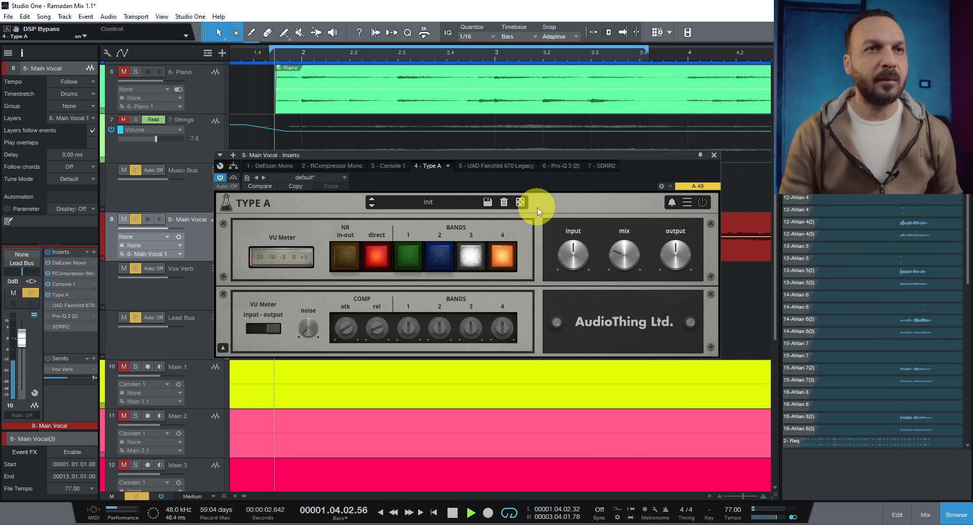
left_click(702, 203)
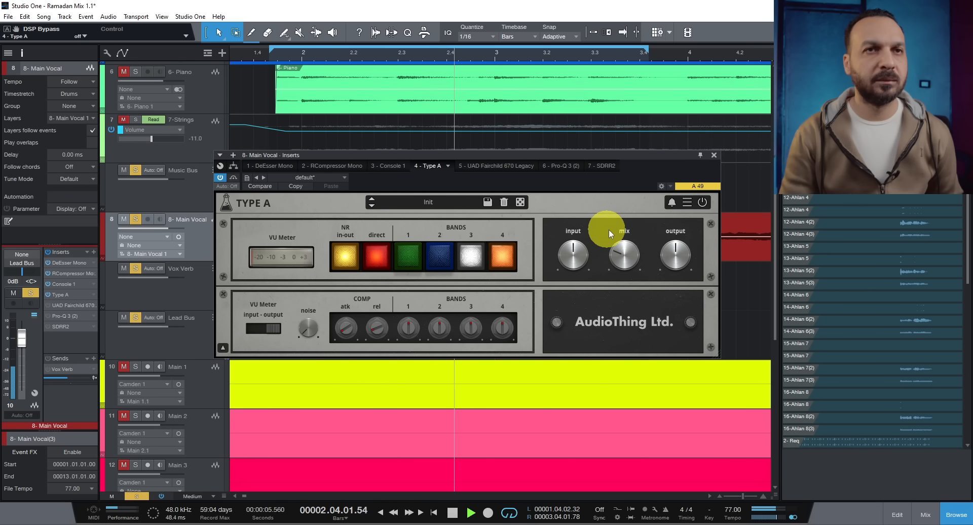
left_click(702, 203)
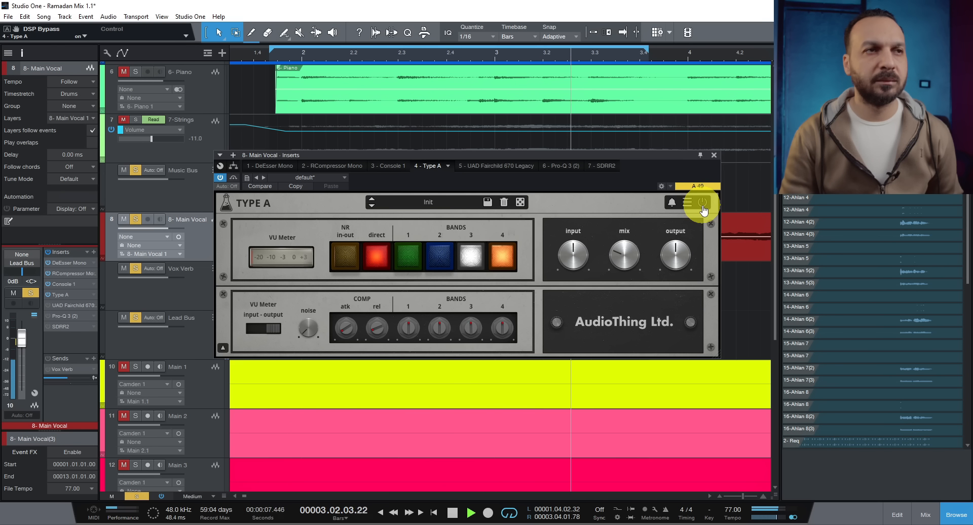
left_click(703, 203)
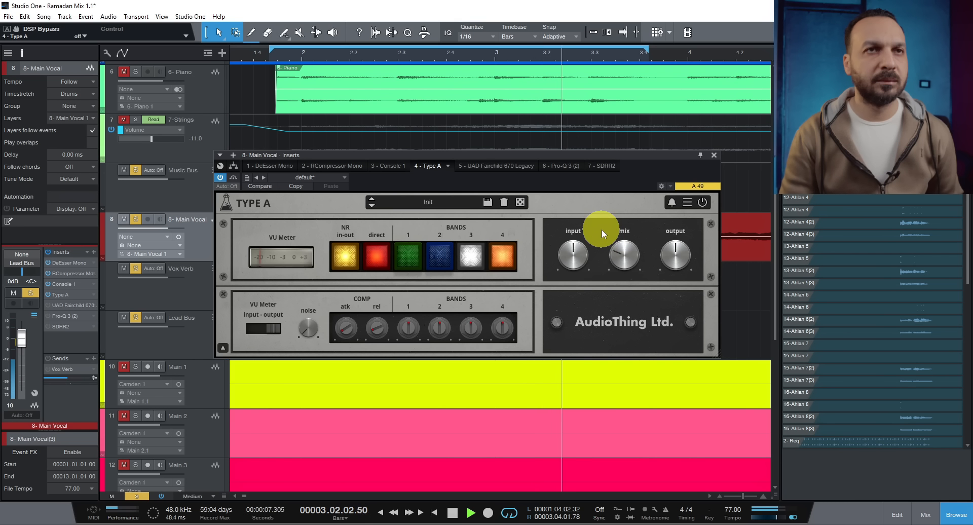
key("space")
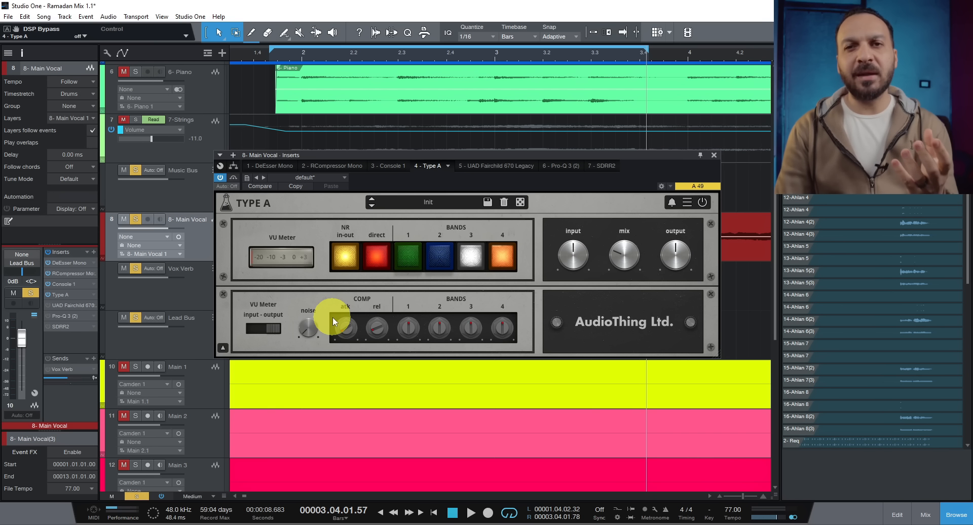
- Activate and open the UAD Fairchild 670 insert on the Main Vocal, reposition its window, and check its bypass and power switches
double_click(50, 305)
left_click_drag(398, 155, 410, 113)
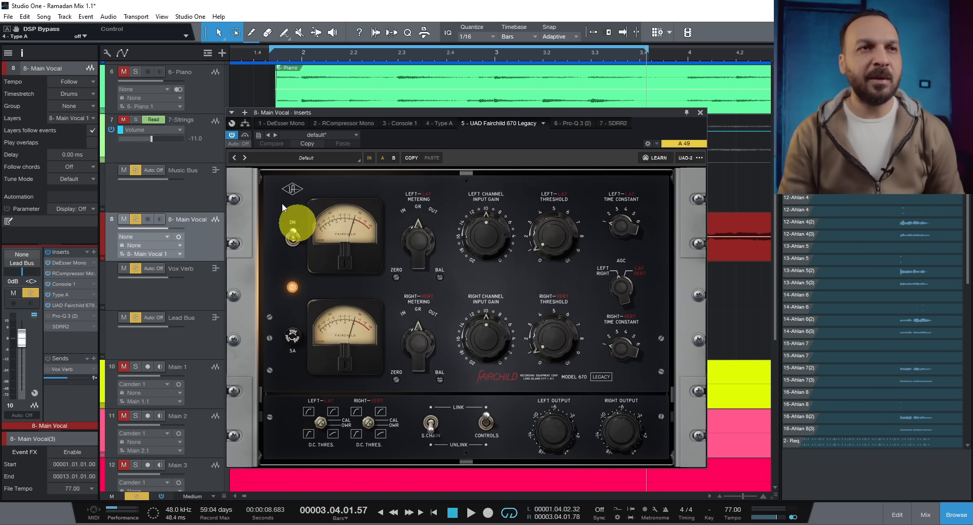
left_click(246, 135)
left_click(246, 135)
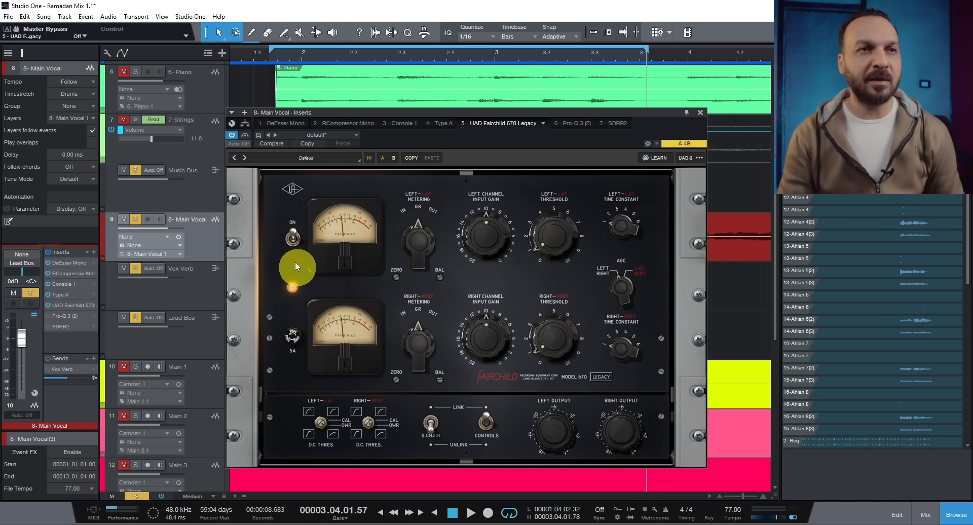
left_click(293, 239)
left_click(293, 245)
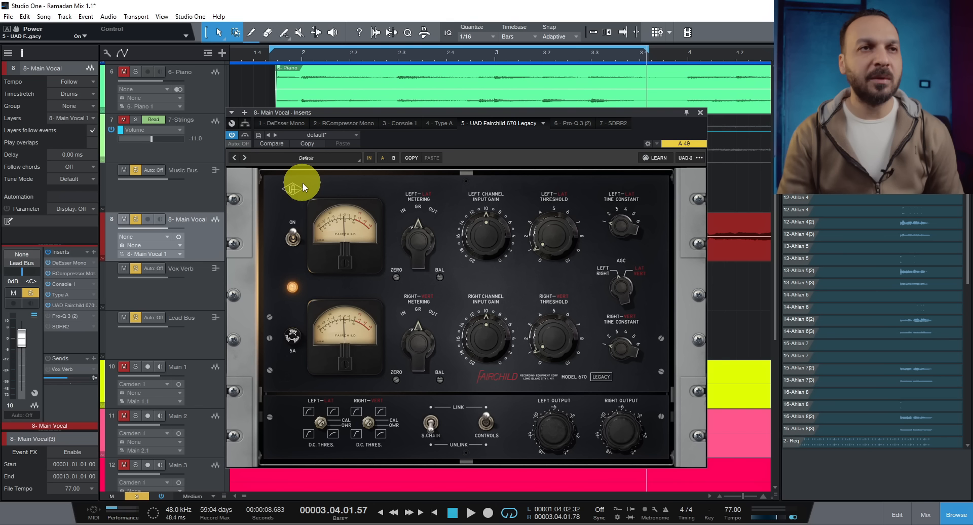
- Play the vocal loop while switching the Fairchild 670's power off and on to compare the sound, leaving it on
key("space")
left_click(294, 236)
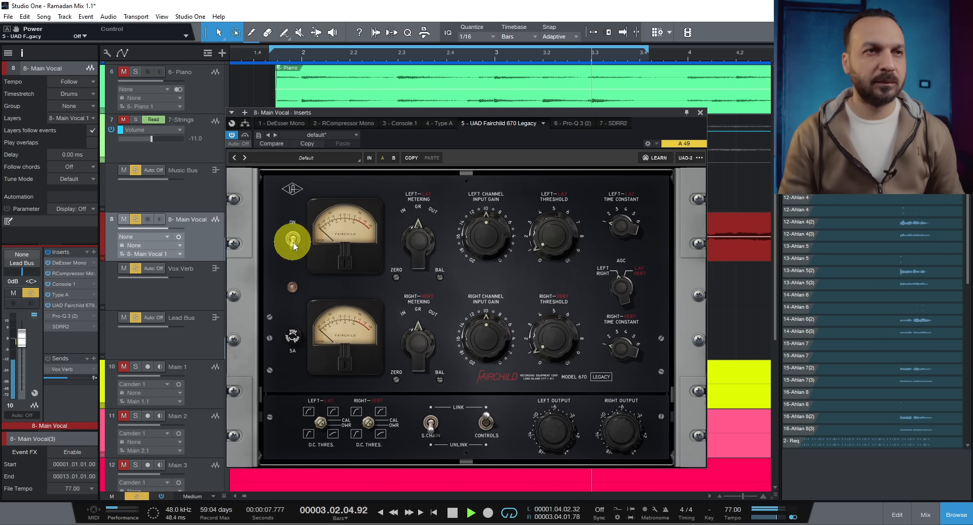
left_click(293, 242)
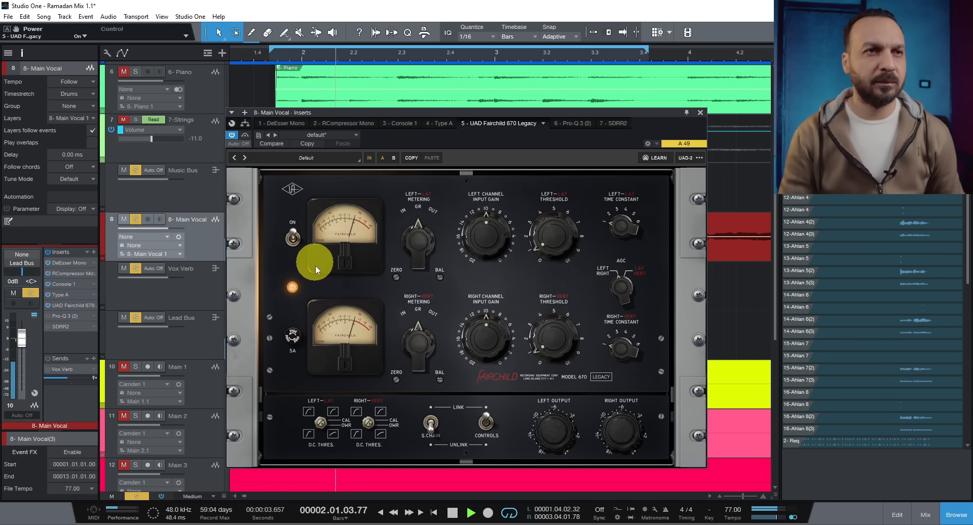
left_click(294, 239)
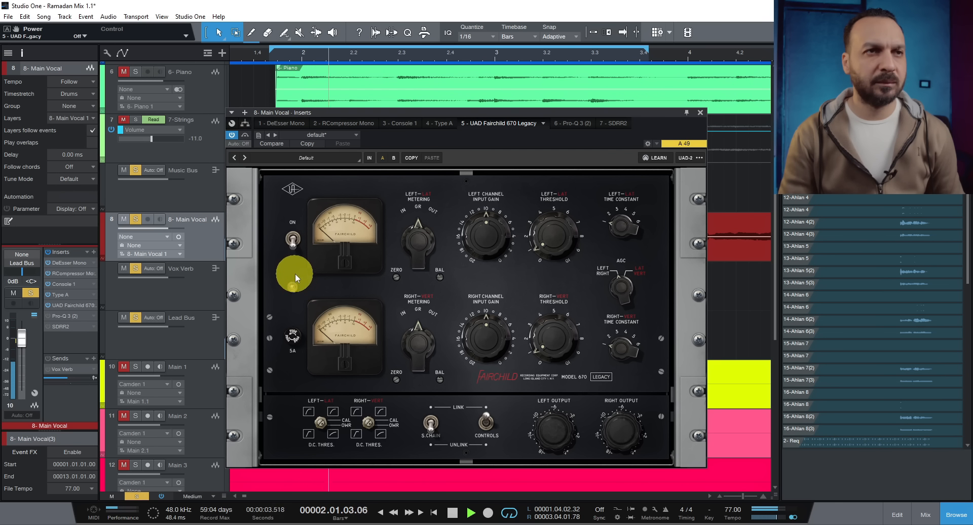
left_click(292, 240)
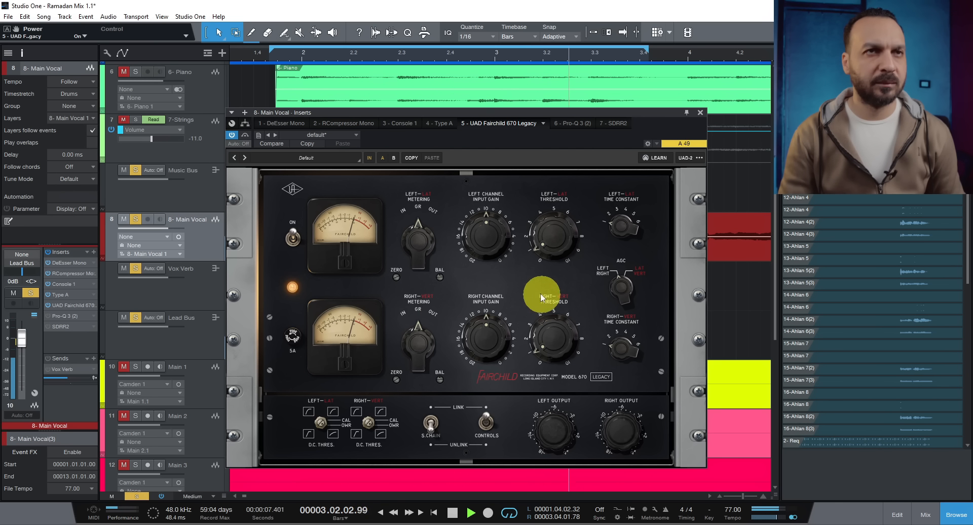
key("space")
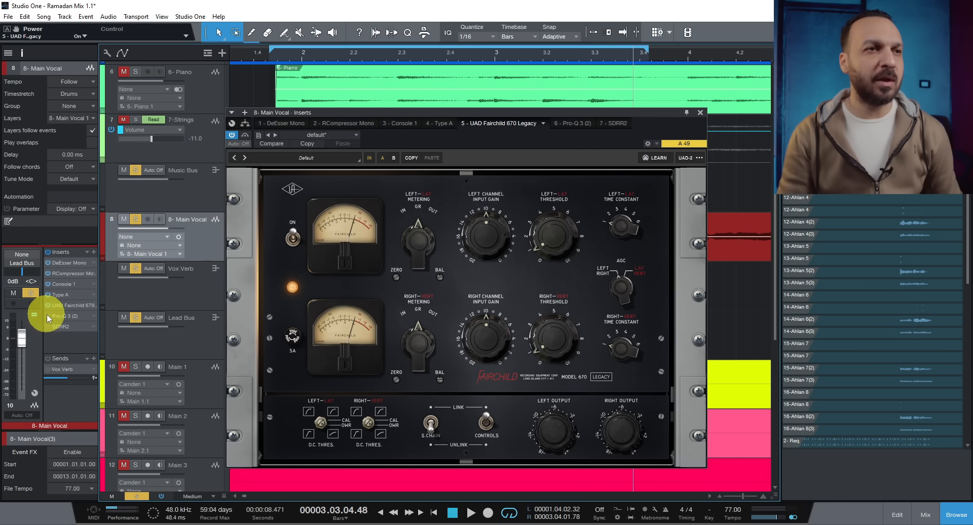
- Activate the Pro-Q 3 (2) insert on the Main Vocal and compare the looped phrase with it bypassed and engaged
left_click(63, 313)
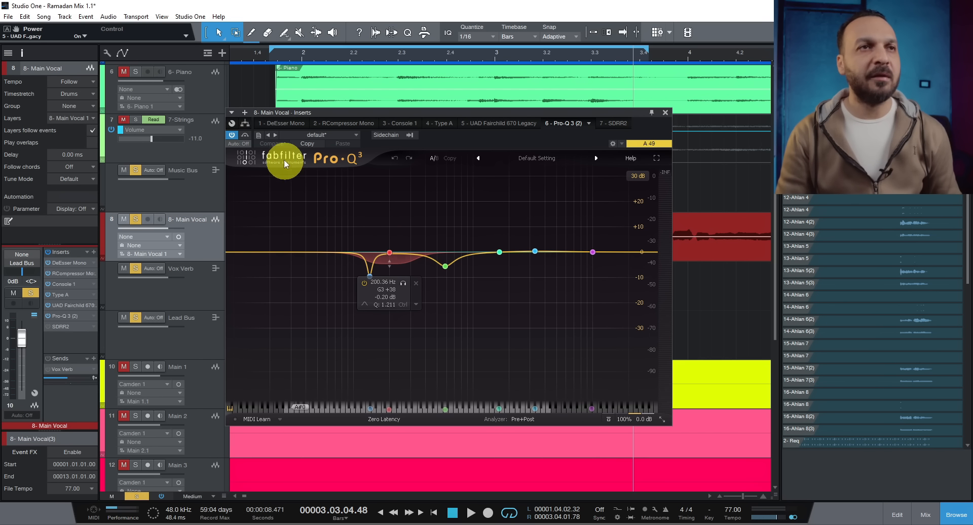
left_click(245, 135)
key("space")
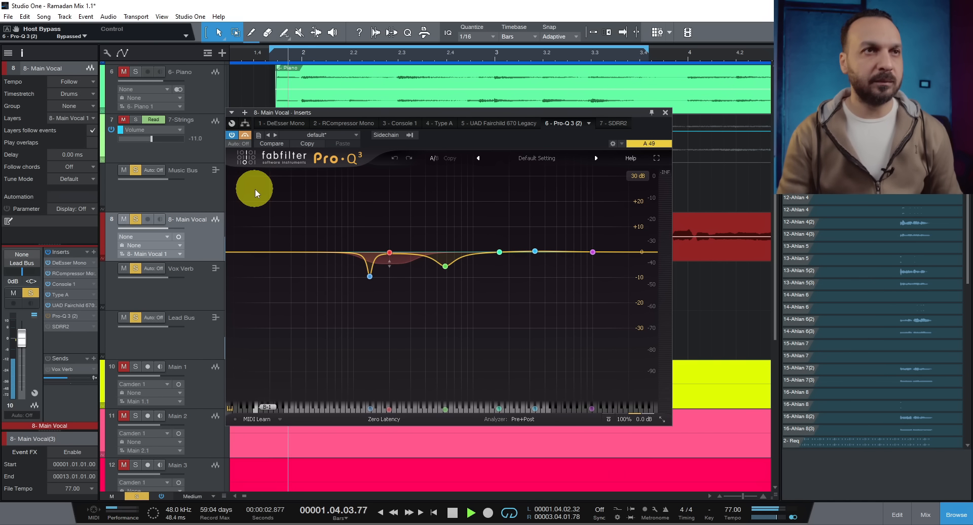
left_click(246, 141)
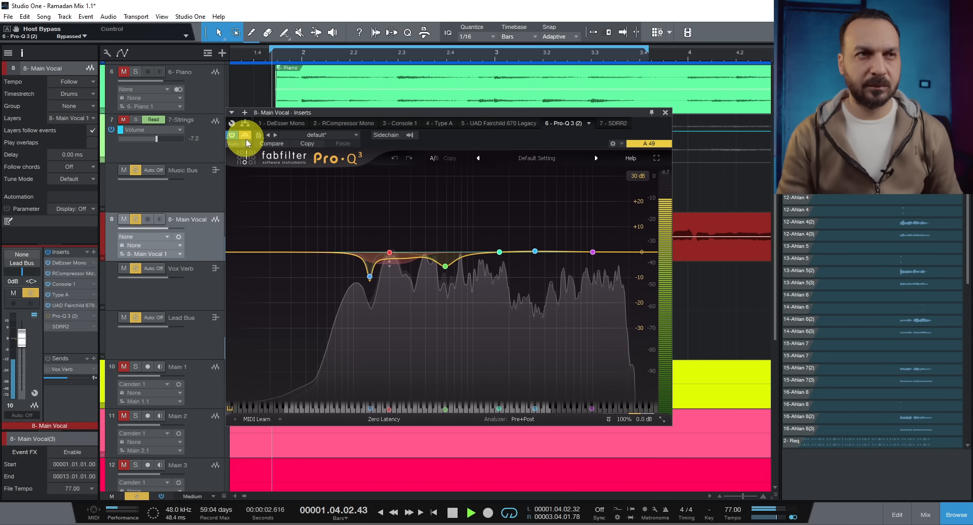
left_click(246, 142)
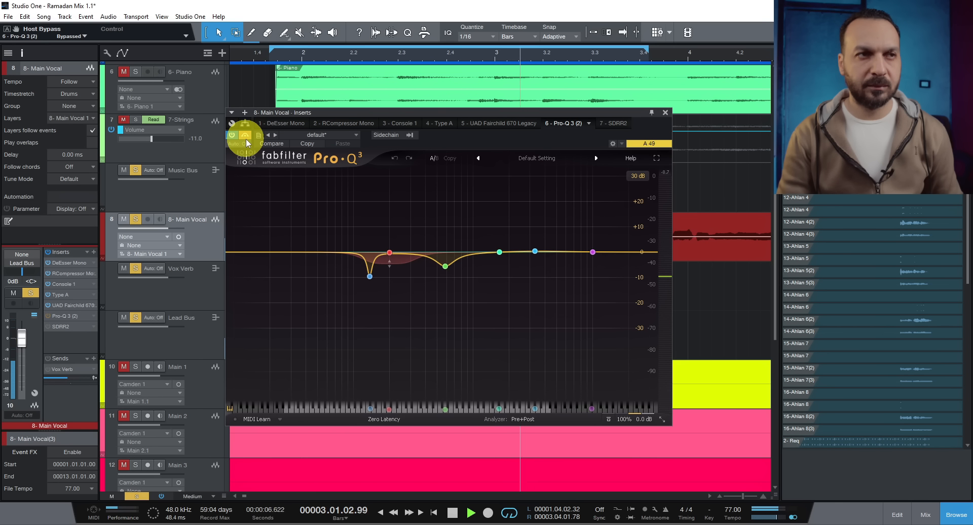
left_click(245, 135)
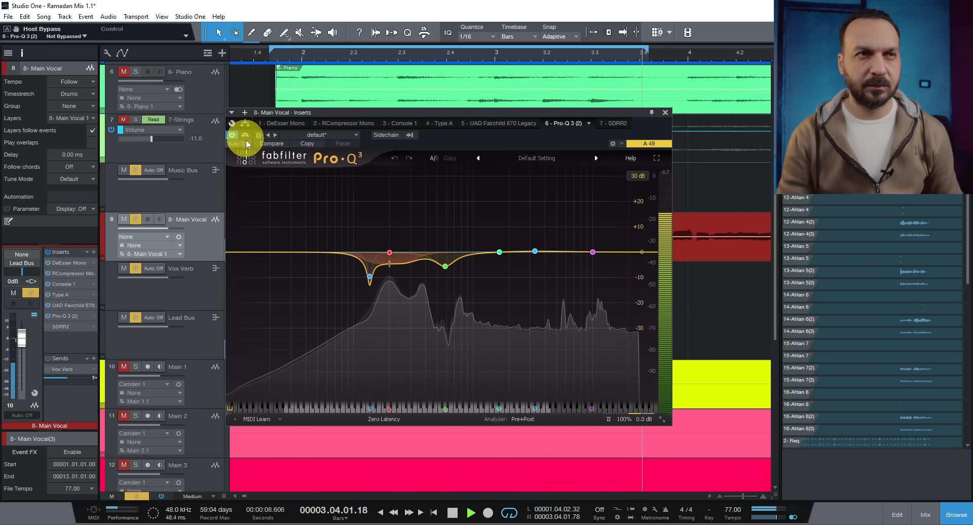
- Solo Pro-Q 3's 200 Hz, 586 Hz and 137 Hz bands in turn to hear what each cut affects, then release each solo
left_click(403, 283)
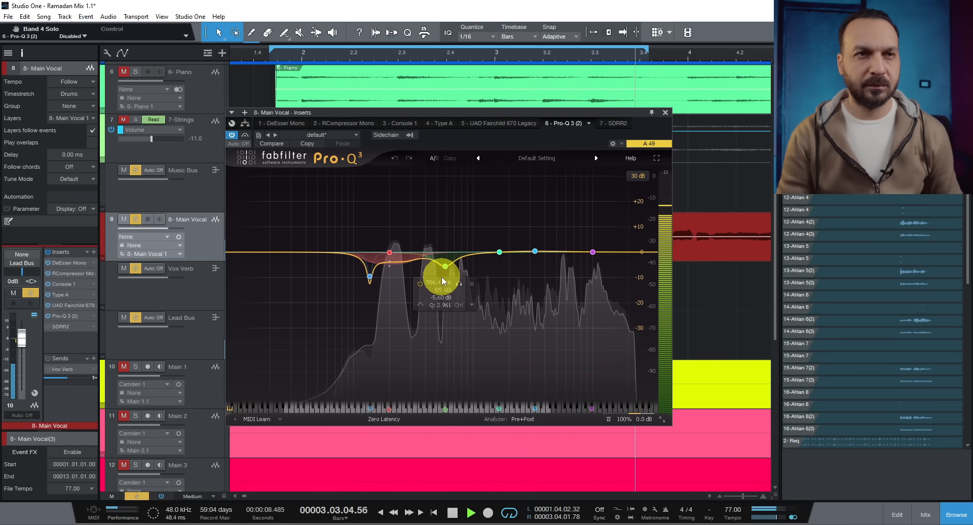
left_click(457, 284)
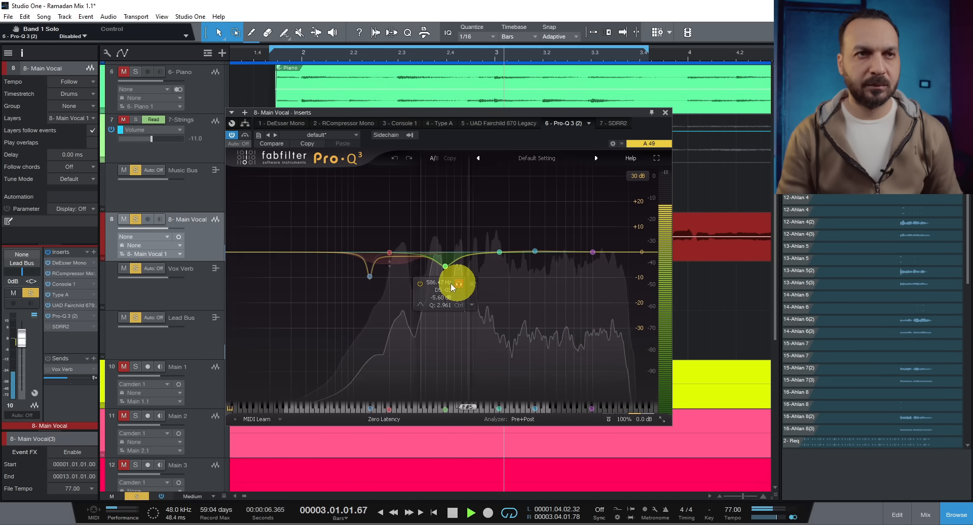
left_click(459, 285)
left_click(369, 277)
left_click(384, 294)
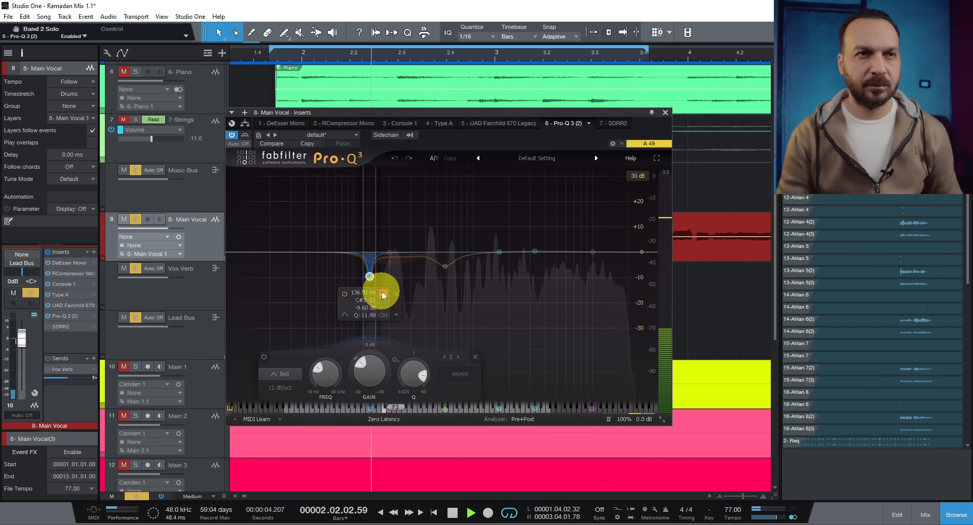
left_click(383, 294)
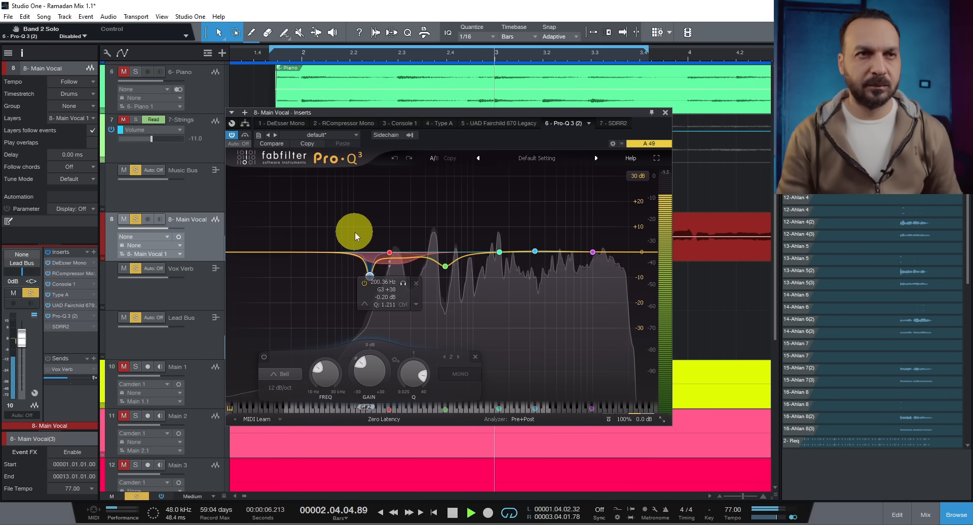
- Bypass and re-engage Pro-Q 3 once more over the loop, check its spectrum analyzer, and stop playback
left_click(246, 136)
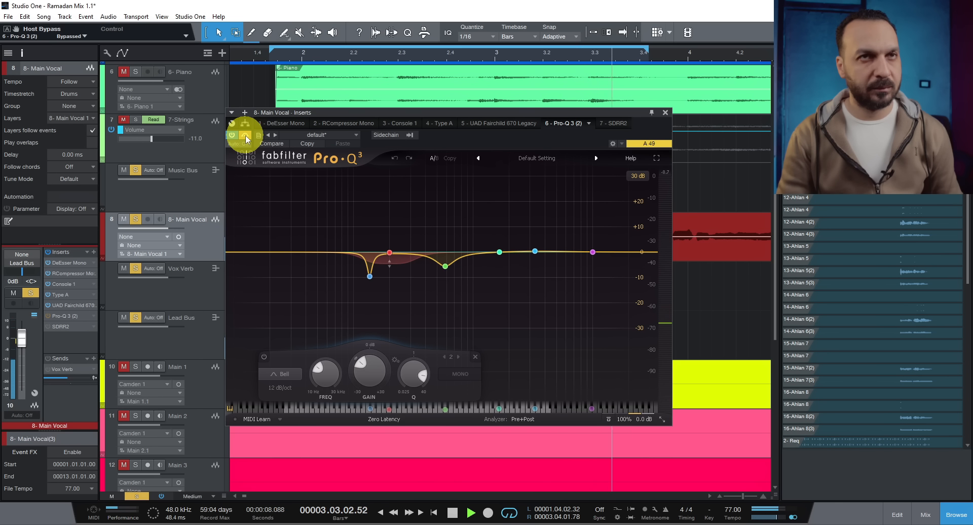
left_click(246, 137)
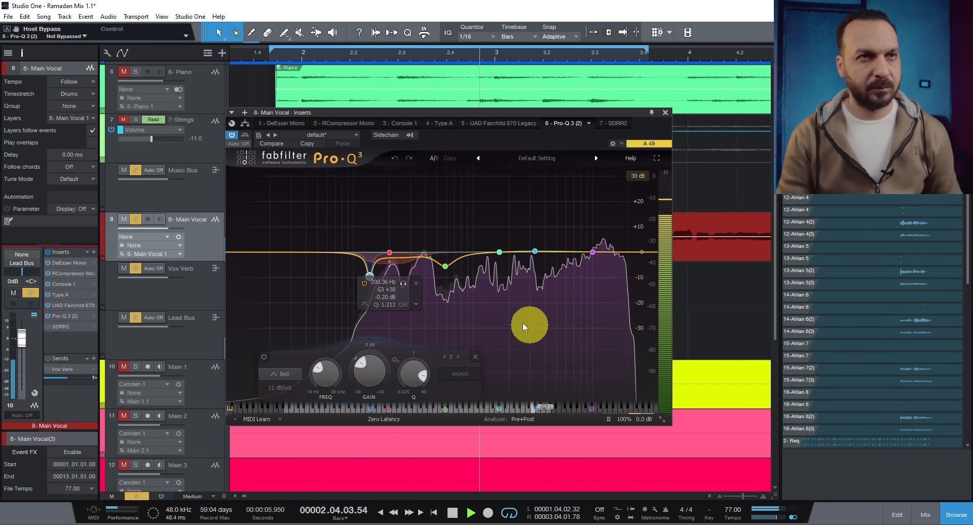
mouse_move(518, 317)
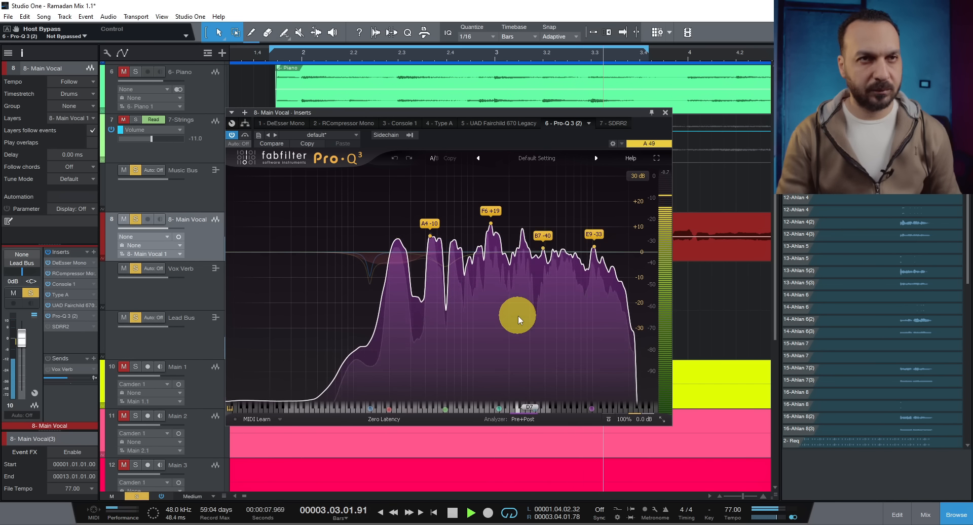
key("space")
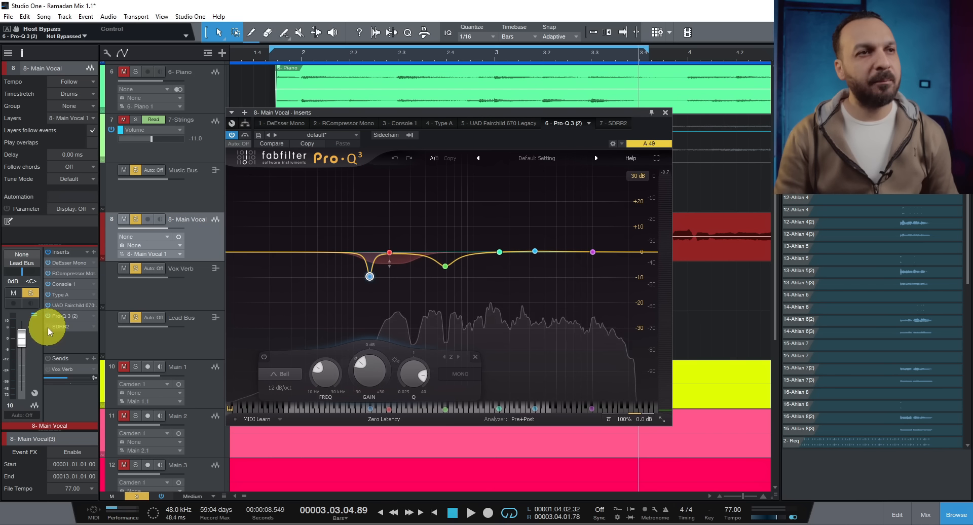
- Activate the SDRR2 insert, reposition its window, and compare the looped vocal with it bypassed and engaged, leaving it engaged
double_click(65, 327)
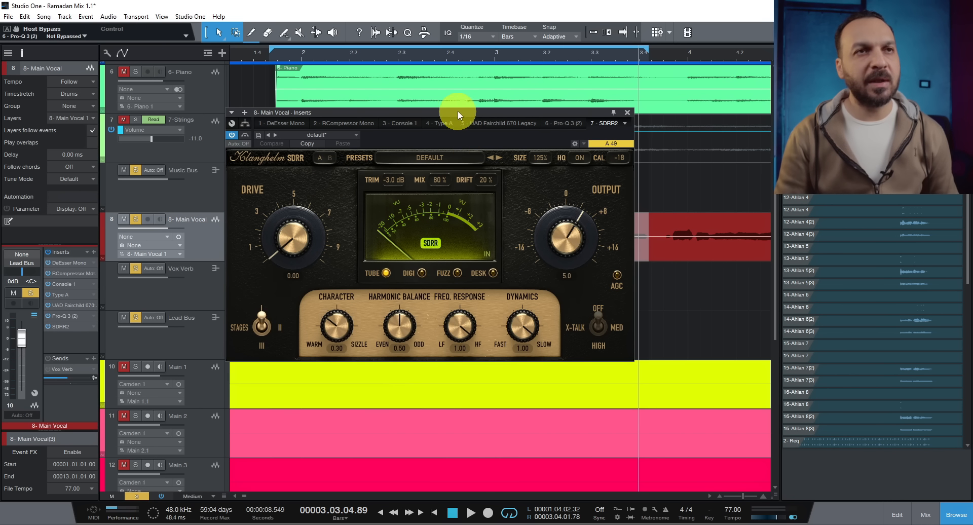
left_click_drag(439, 112, 445, 122)
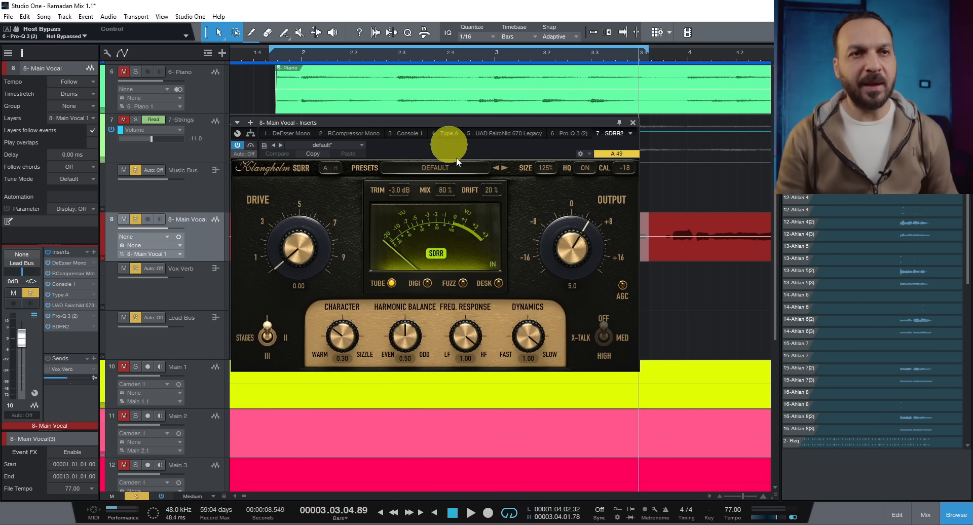
key("space")
left_click(251, 147)
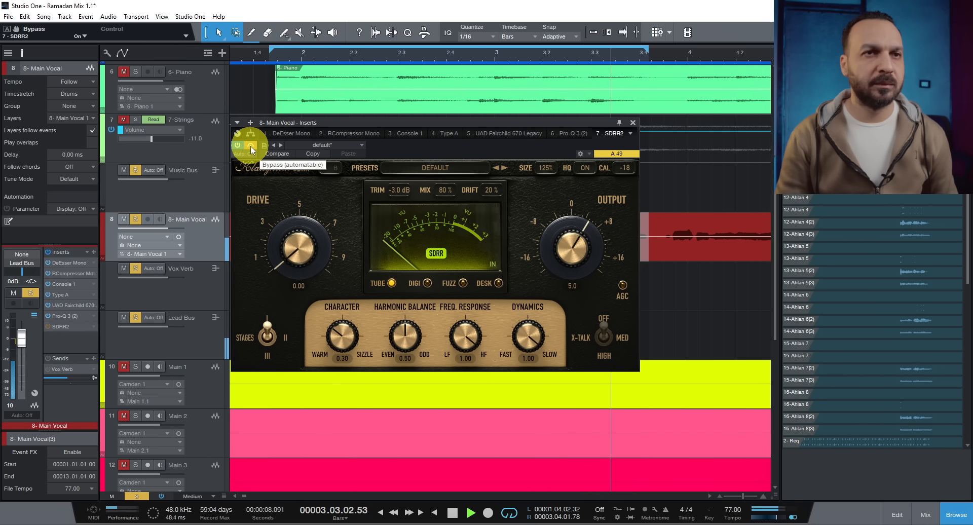
left_click(251, 146)
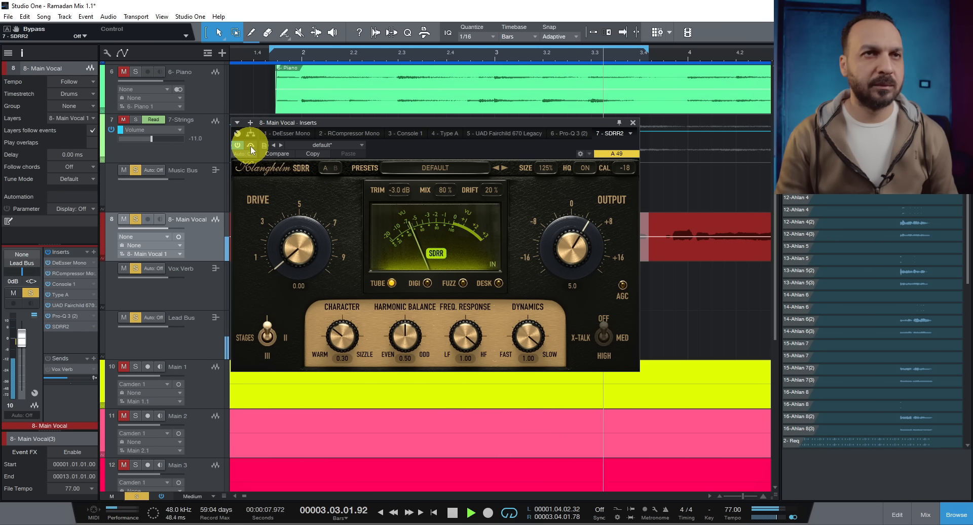
left_click(250, 145)
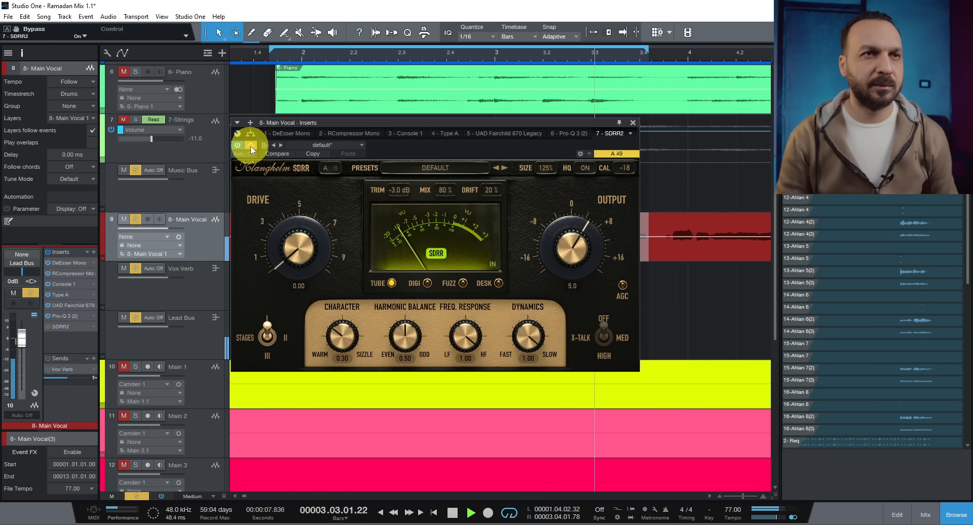
left_click(251, 146)
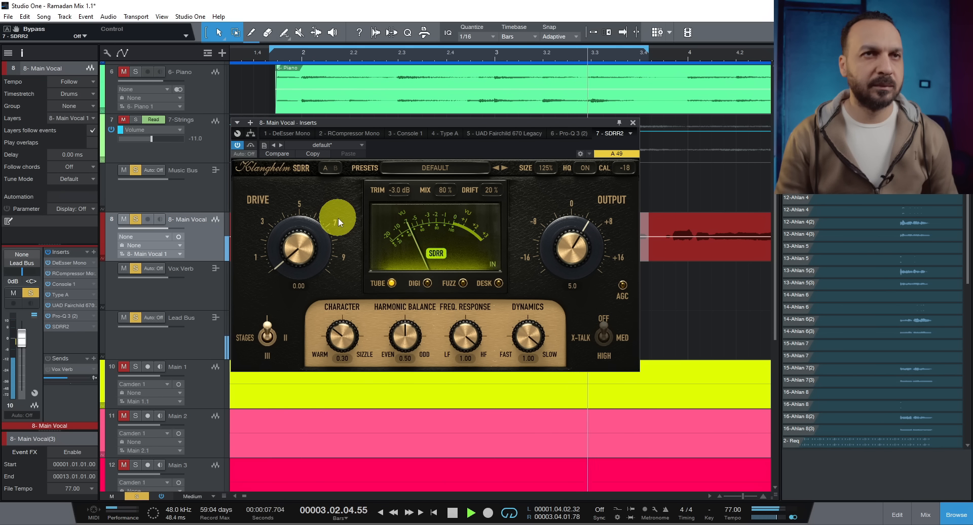
key("space")
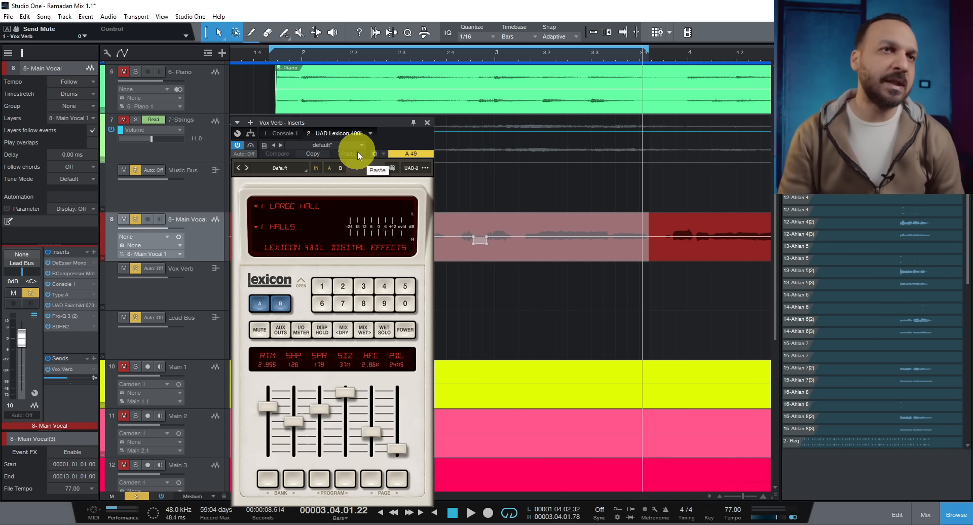
- Reposition the Vox Verb's UAD Lexicon 480L window and audition the looped vocal while switching its Vox Verb send off and on
left_click_drag(352, 124, 406, 97)
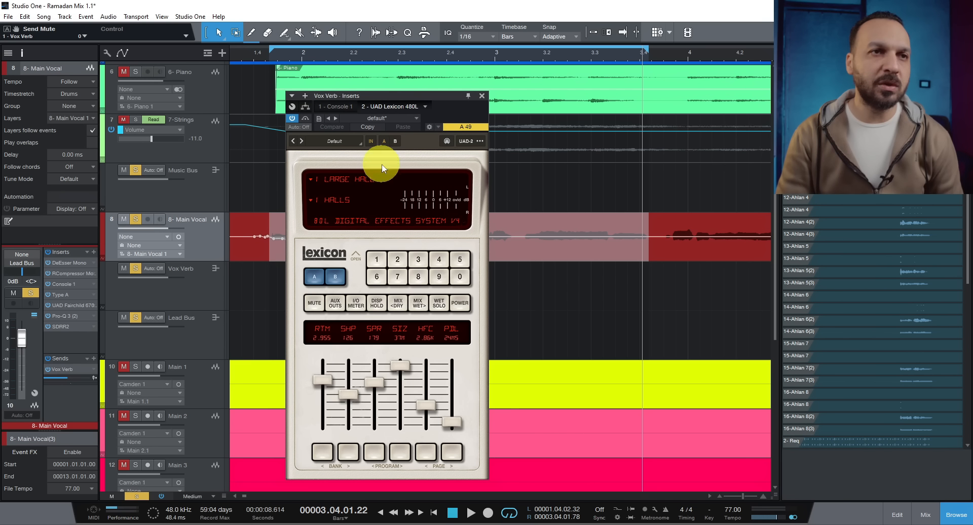
mouse_move(327, 384)
mouse_move(452, 427)
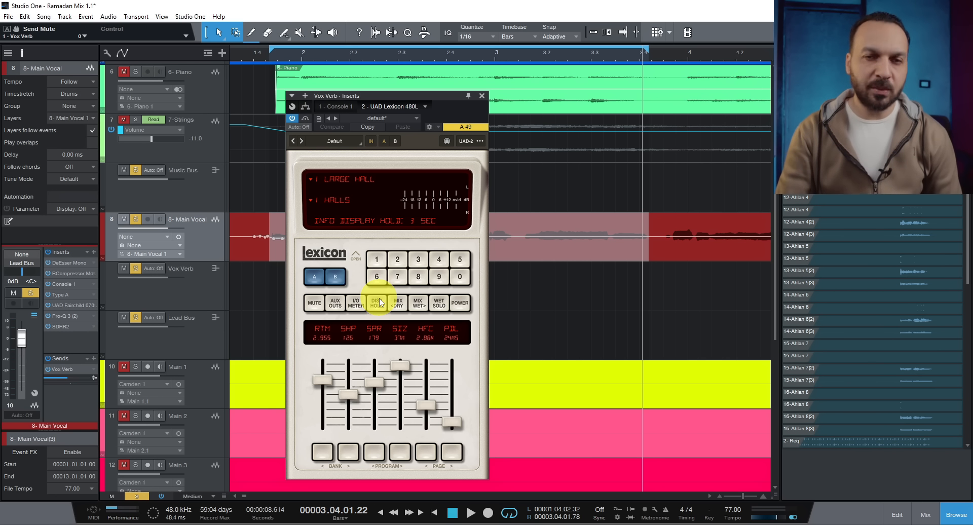
key("space")
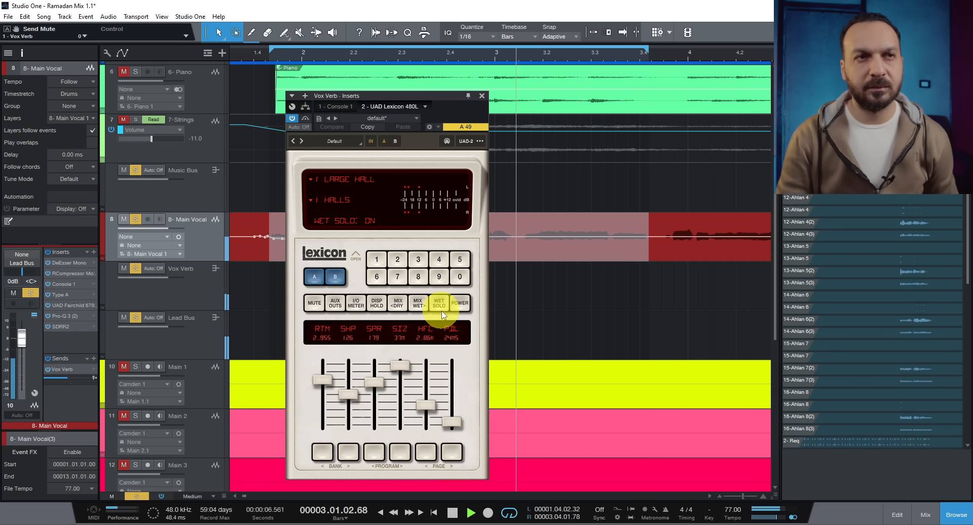
left_click(47, 368)
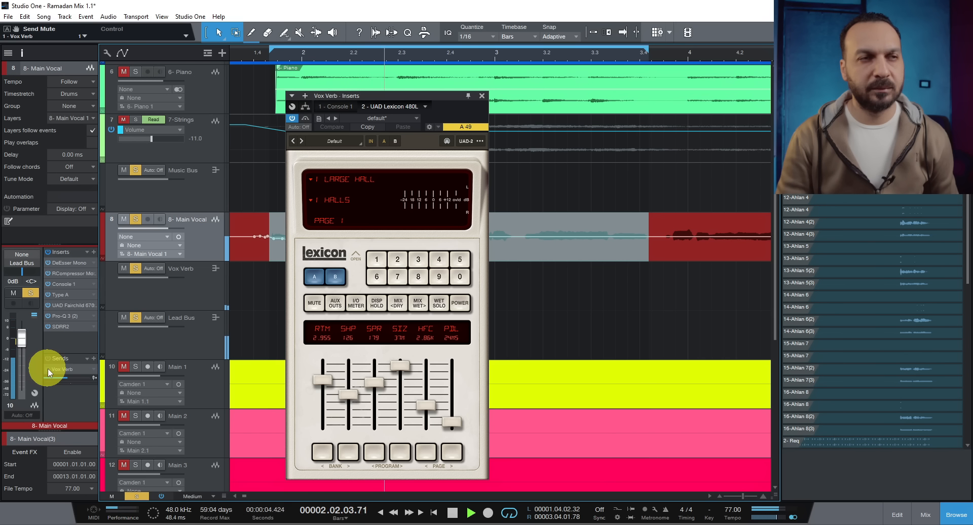
left_click(48, 368)
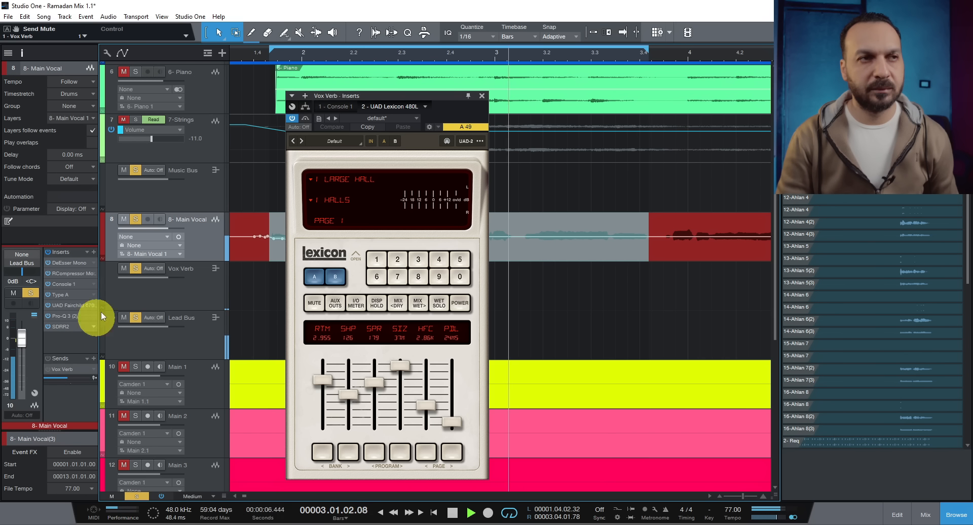
- Unsolo the main vocal, compare its Vox Verb send off and on in the full mix, and close the reverb after stopping playback
left_click(135, 219)
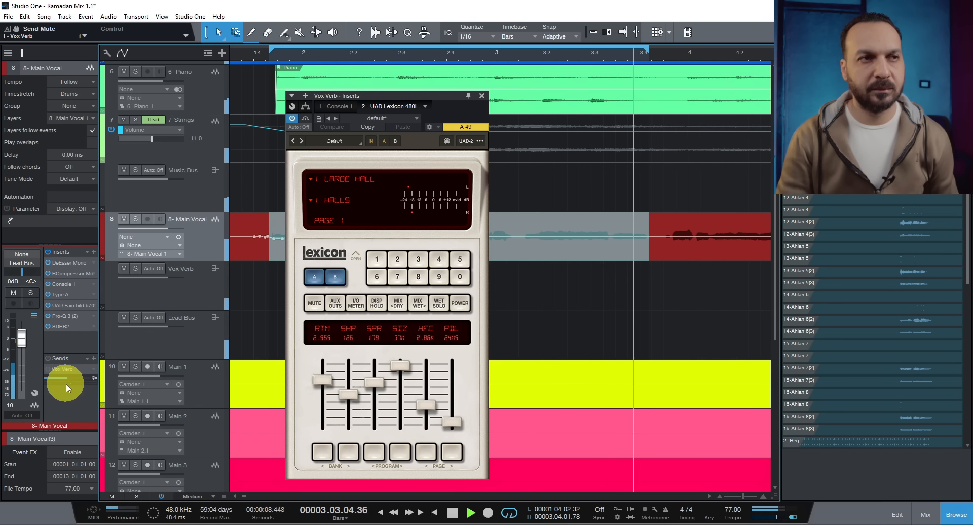
left_click(46, 369)
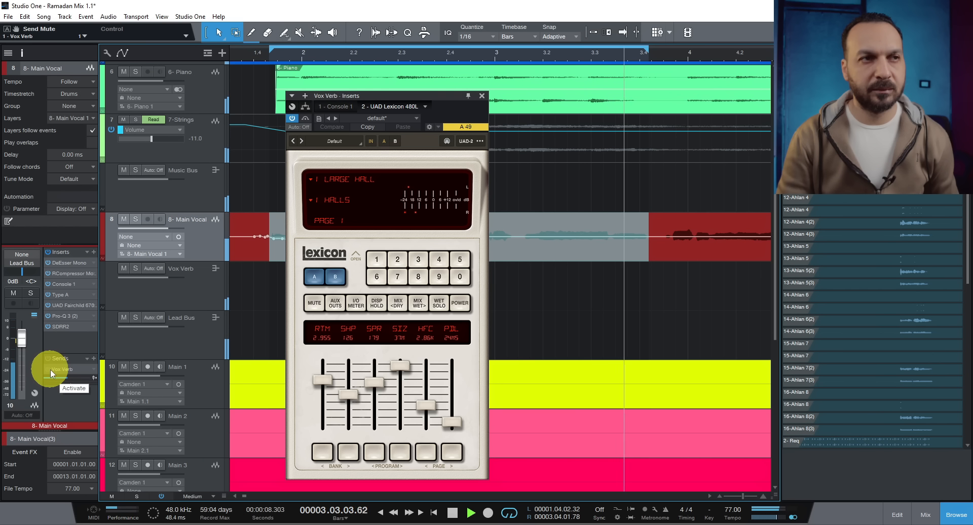
left_click(50, 369)
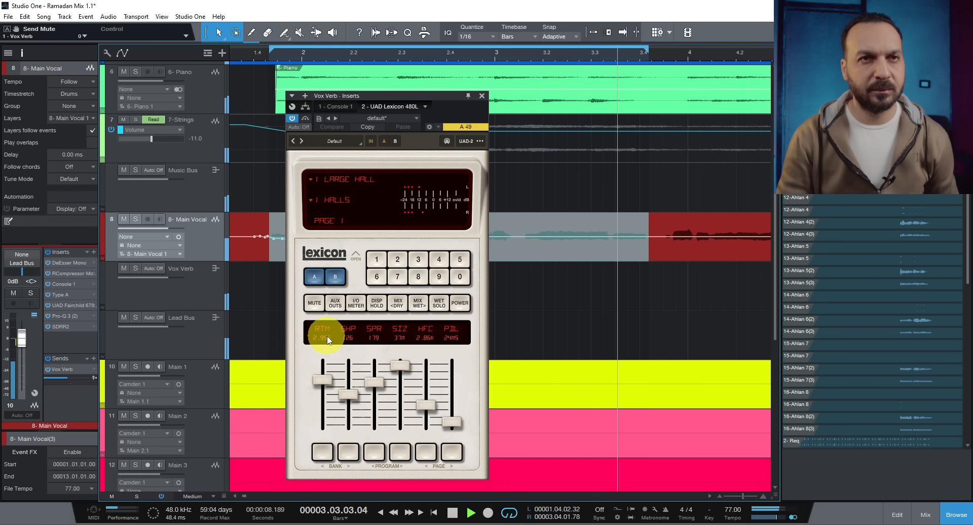
key("space")
left_click(482, 95)
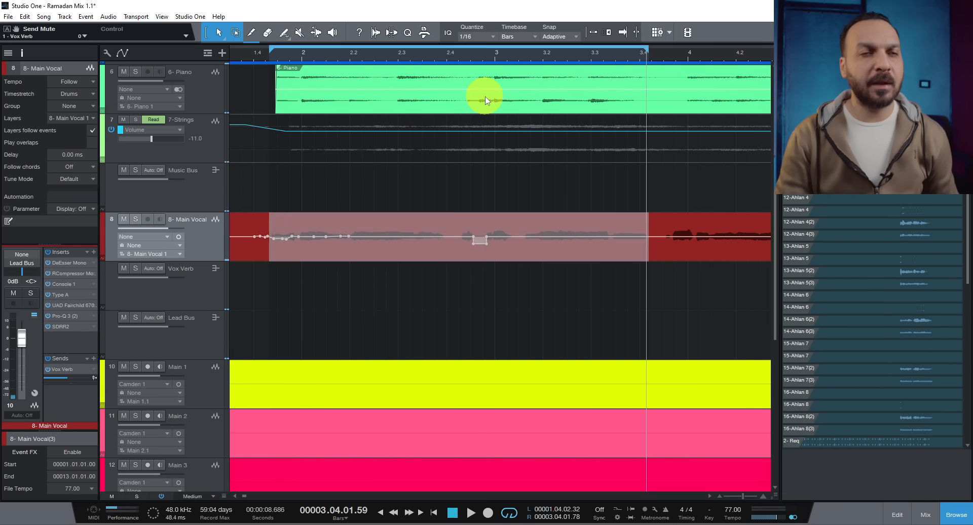
- Select the Main 1 backing vocal track and inspect its Console 1 settings, closing the plug-in when done
scroll(415, 50, "down", 5)
scroll(445, 289, "down", 3)
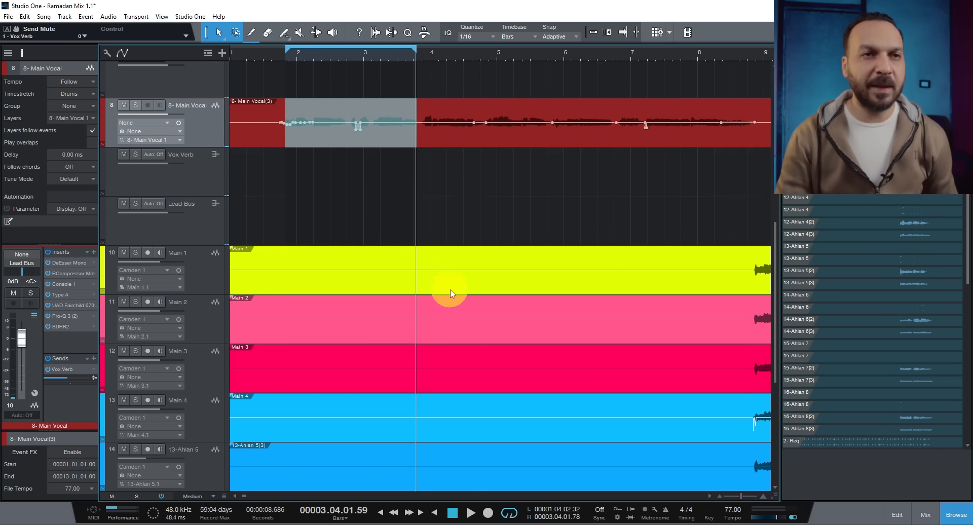
scroll(454, 54, "down", 3)
scroll(611, 255, "down", 2)
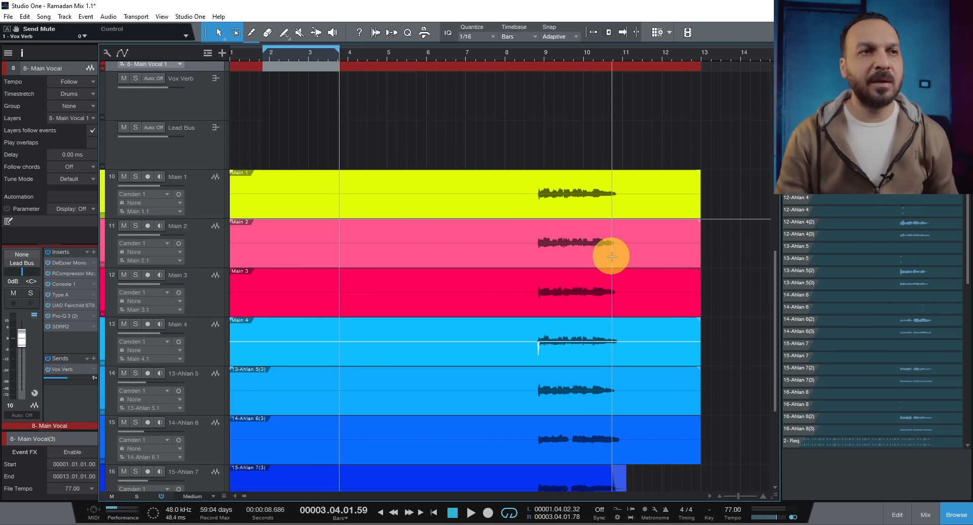
left_click(223, 199)
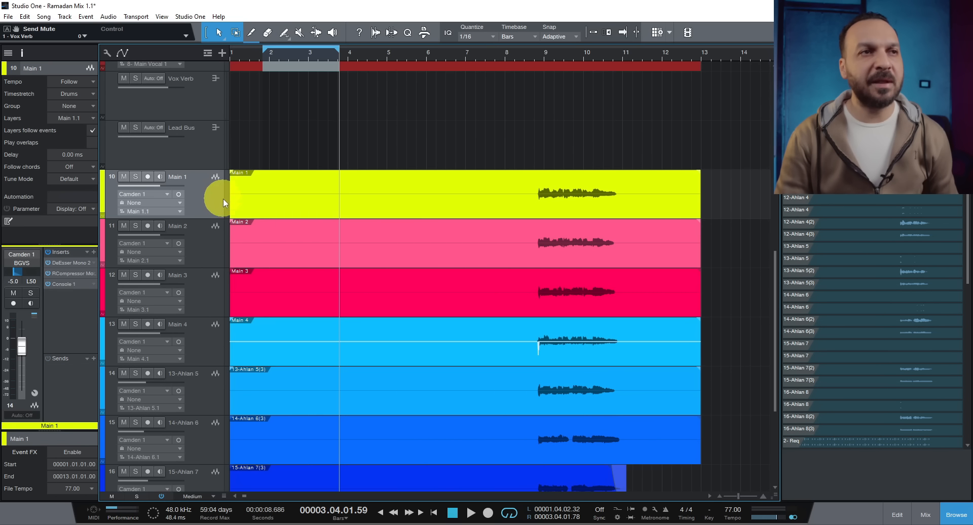
left_click(87, 285)
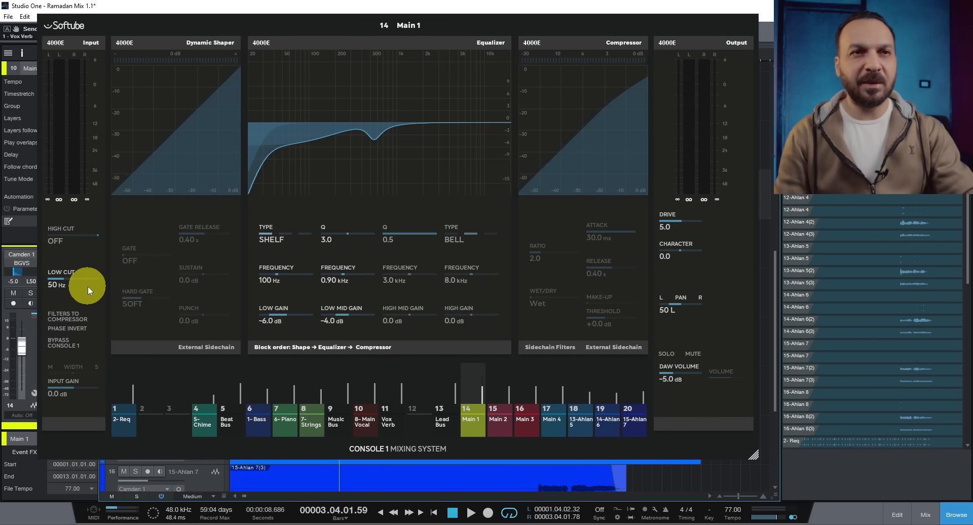
left_click(87, 286)
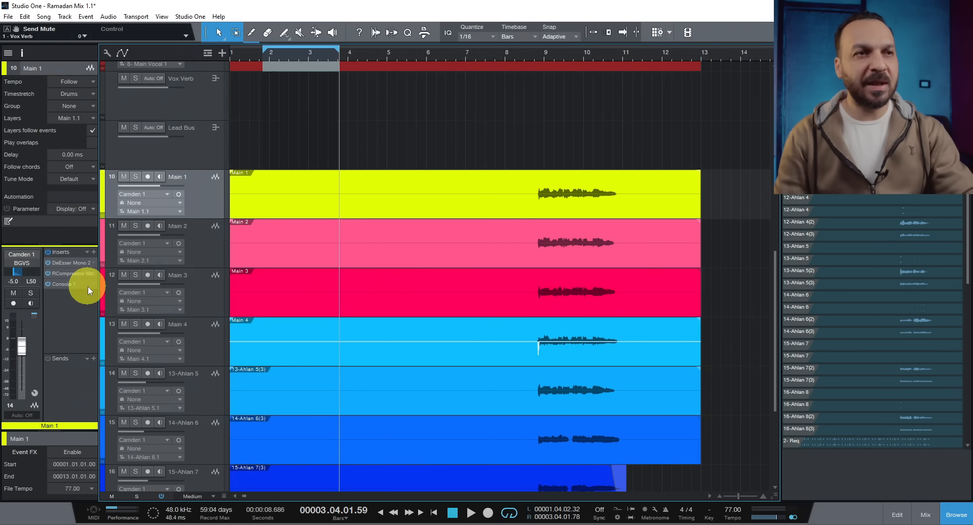
- Select the Main 3, Main 4, 13-Ahlan 5 and 14-Ahlan 6 tracks in turn to review their inserts, levels and panning
left_click(246, 227)
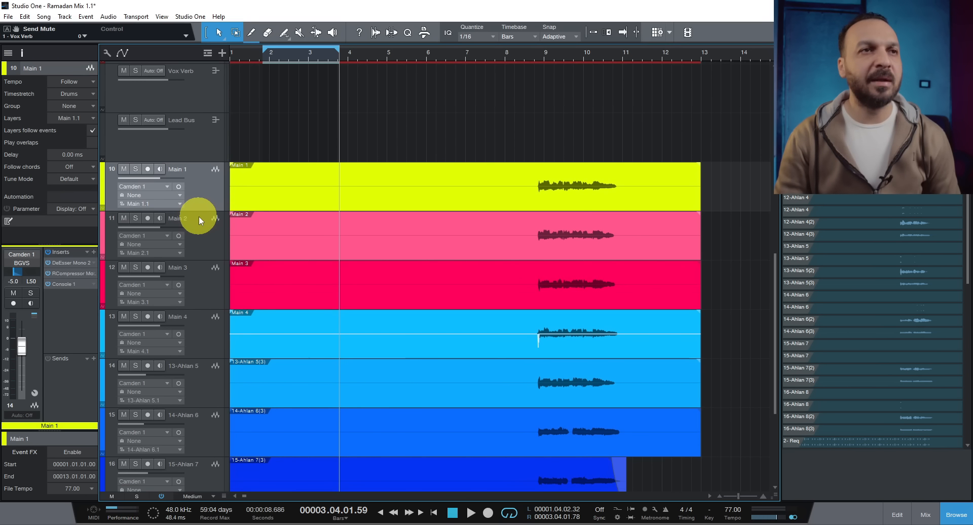
left_click(202, 292)
left_click(196, 335)
scroll(317, 323, "down", 1)
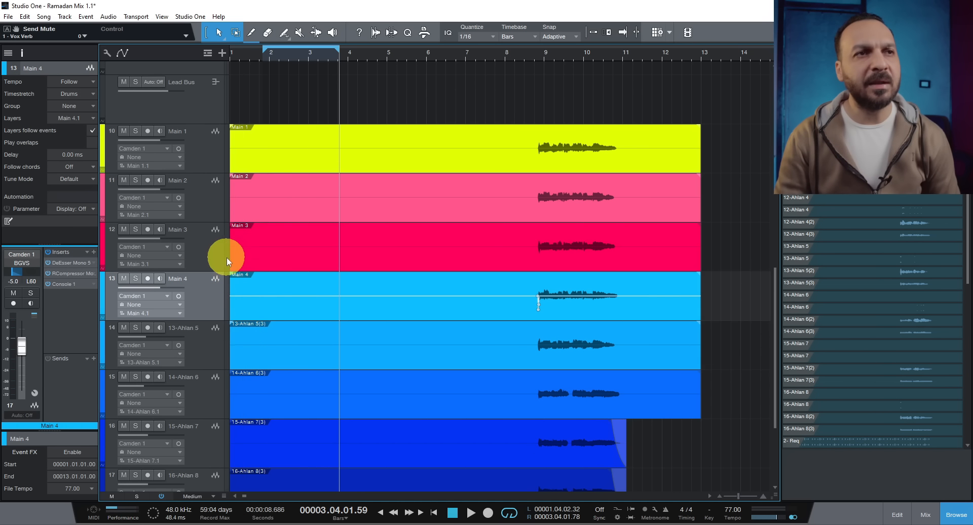
left_click(214, 333)
scroll(212, 304, "down", 1)
left_click(278, 325)
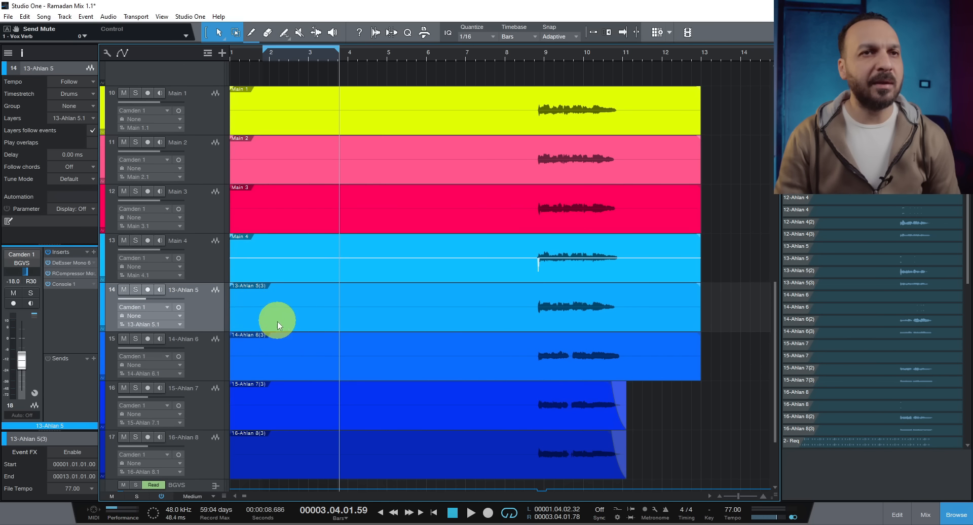
scroll(205, 311, "down", 1)
left_click(205, 328)
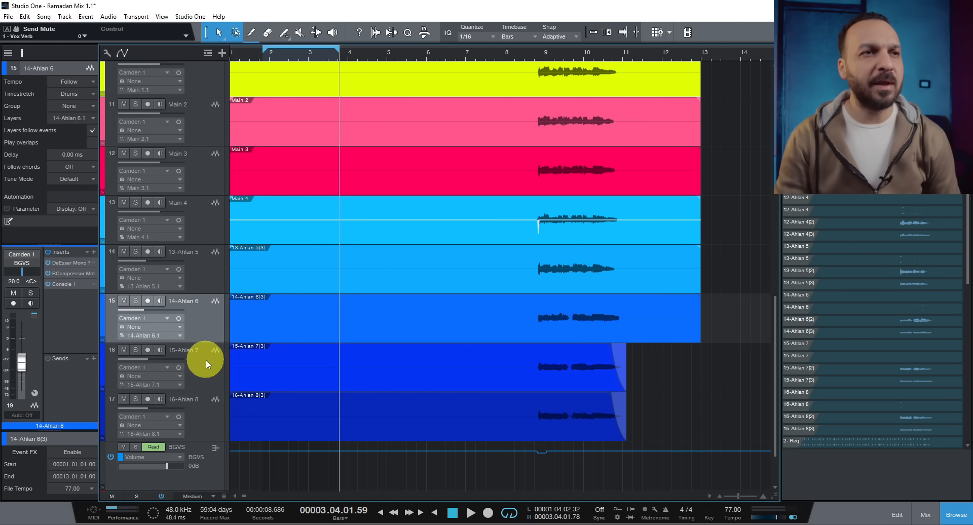
- Go back to 13-Ahlan 5, and alternate between 15-Ahlan 7 and 16-Ahlan 8 to compare their channel settings and panning
left_click(202, 268)
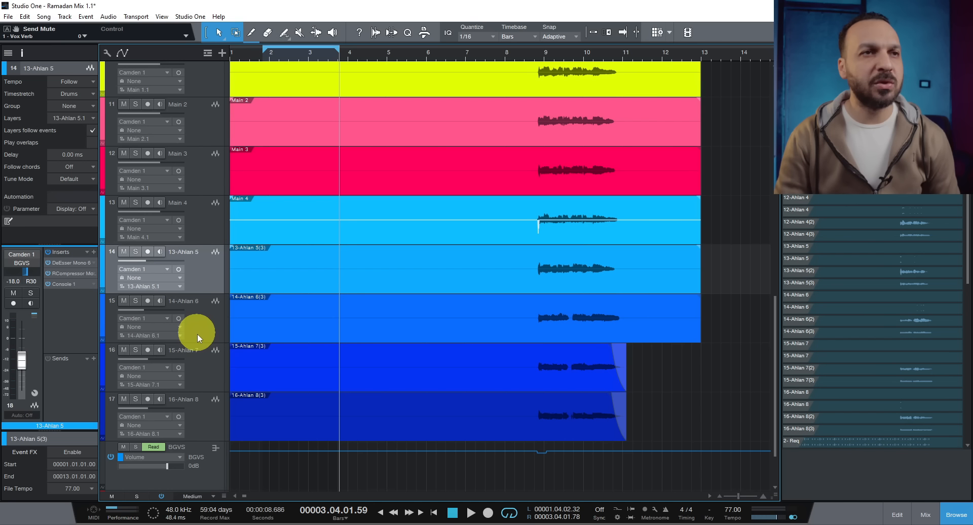
left_click(199, 362)
left_click(199, 404)
left_click(199, 367)
left_click(197, 410)
left_click(200, 356)
left_click(201, 412)
- Select the BGVS bus and inspect its Console 1, Type A, UAD Fairchild 670 and Pro-Q 3 inserts one after another
scroll(228, 391, "down", 2)
left_click(211, 378)
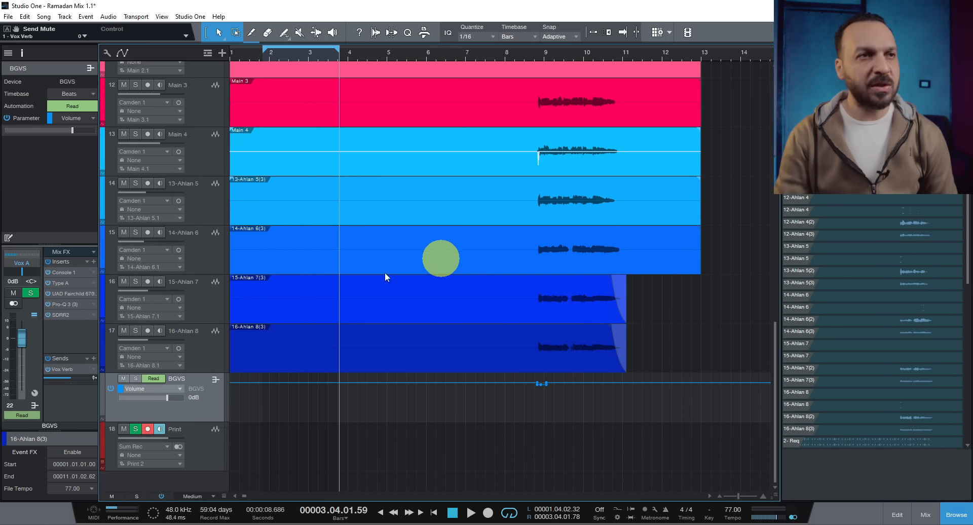
double_click(60, 281)
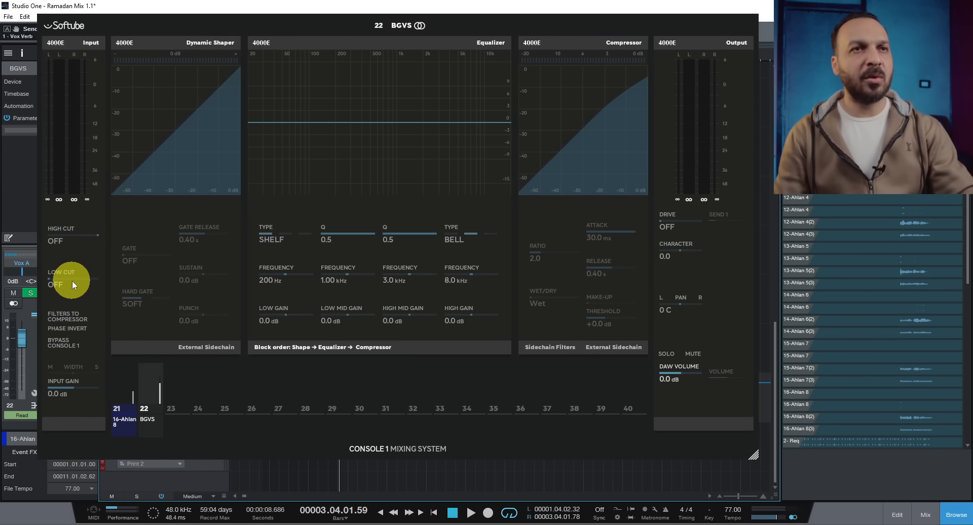
key("Escape")
double_click(72, 284)
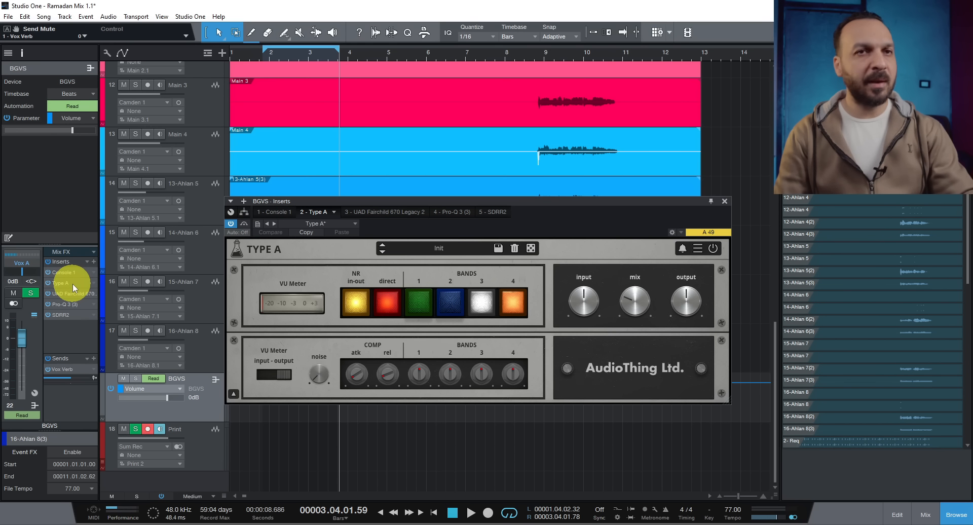
double_click(80, 295)
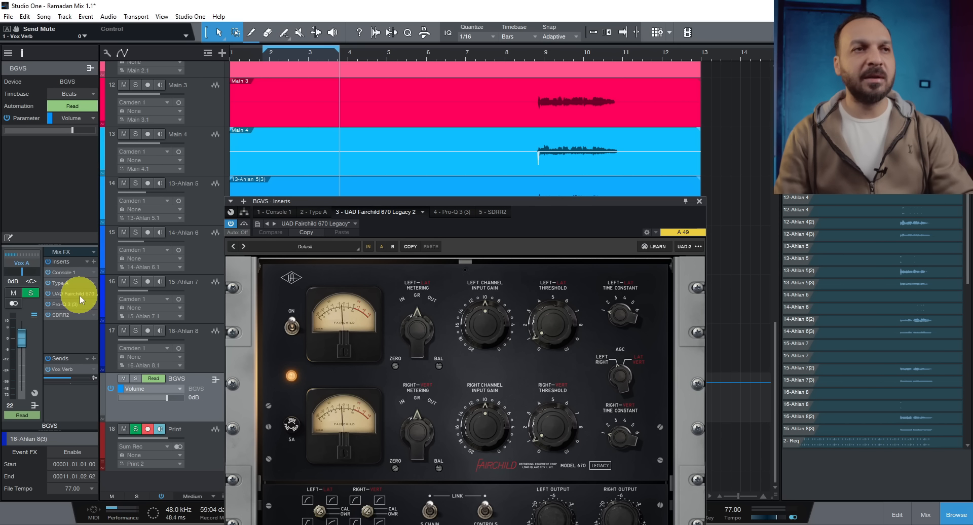
double_click(70, 304)
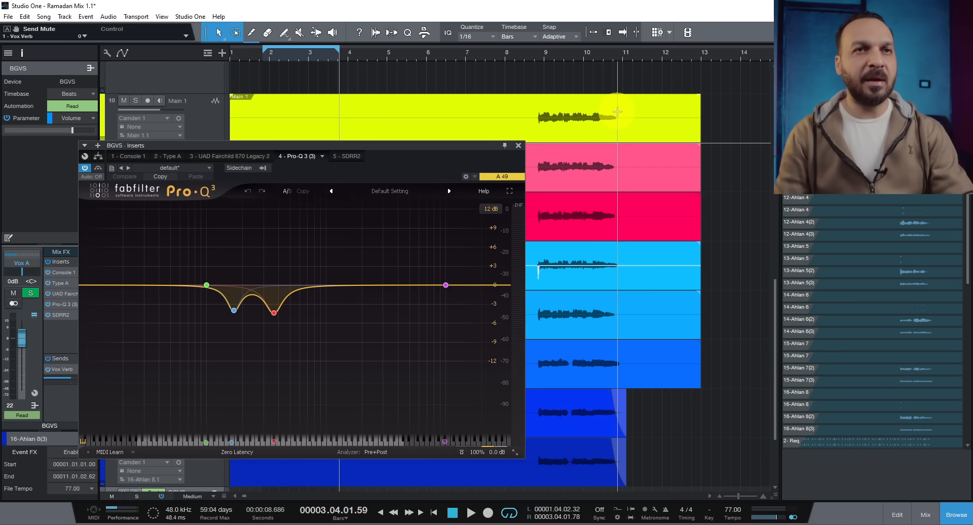
- Set the loop from 8.04.01.85 to 10.04.02.87 around the backing vocal phrase, close the DeEsser window, and move playback to the loop start
left_click_drag(618, 115, 537, 469)
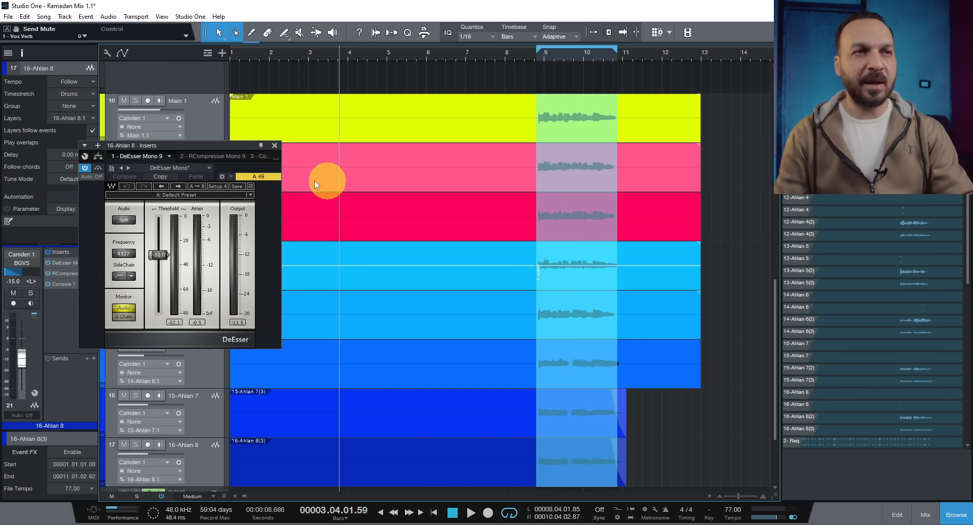
left_click(277, 145)
key("l")
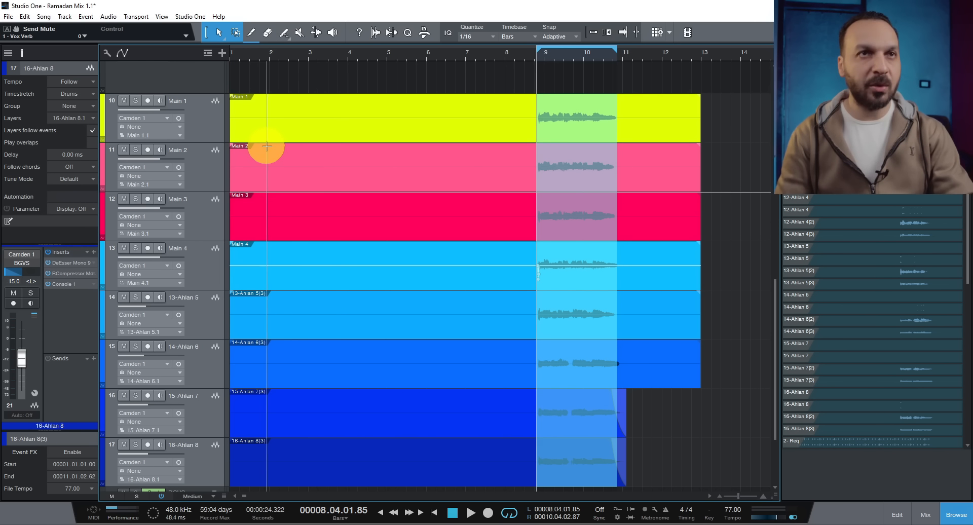
- Reopen the BGVS bus's Pro-Q 3 and move its window clear of the channel strip
scroll(267, 147, "down", 3)
left_click(174, 409)
left_click(68, 305)
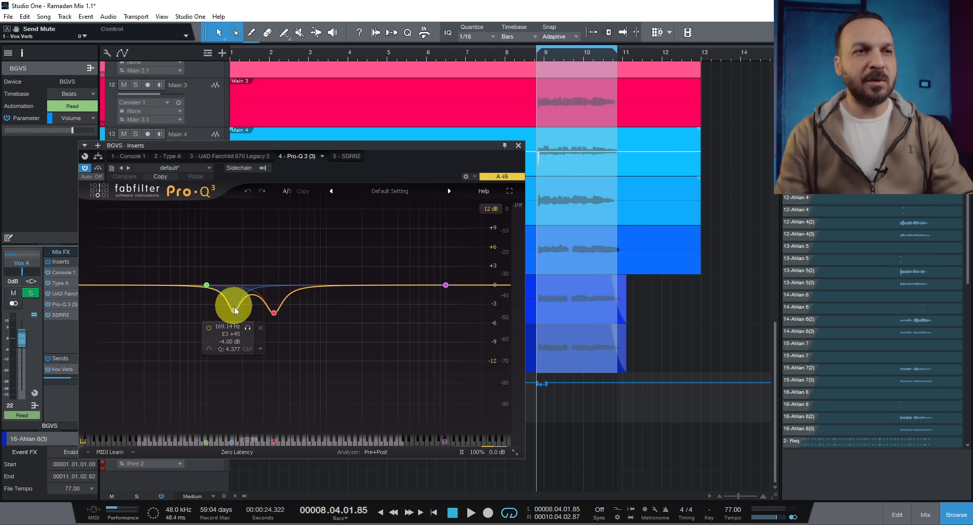
left_click_drag(299, 145, 431, 135)
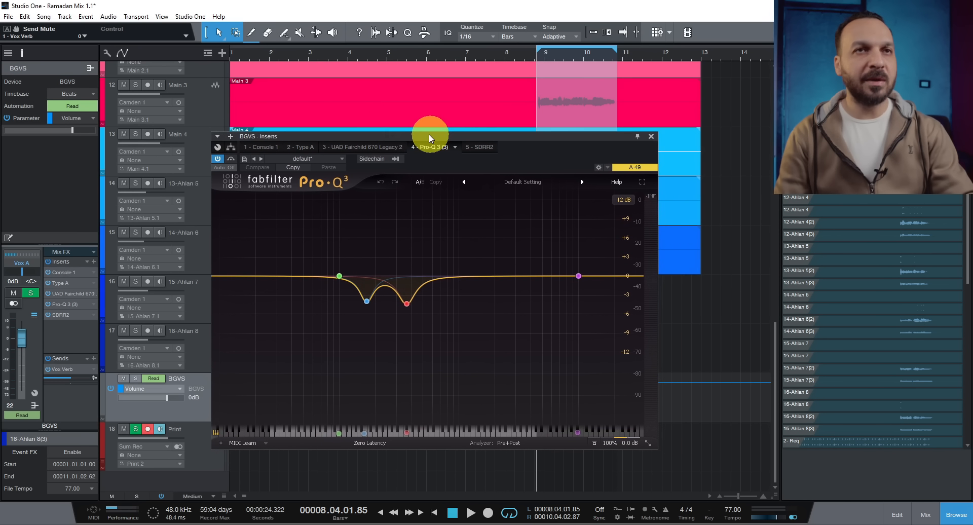
- Play the loop, solo the BGVS bus, and compare the backing vocals with Pro-Q 3 engaged and bypassed
key("space")
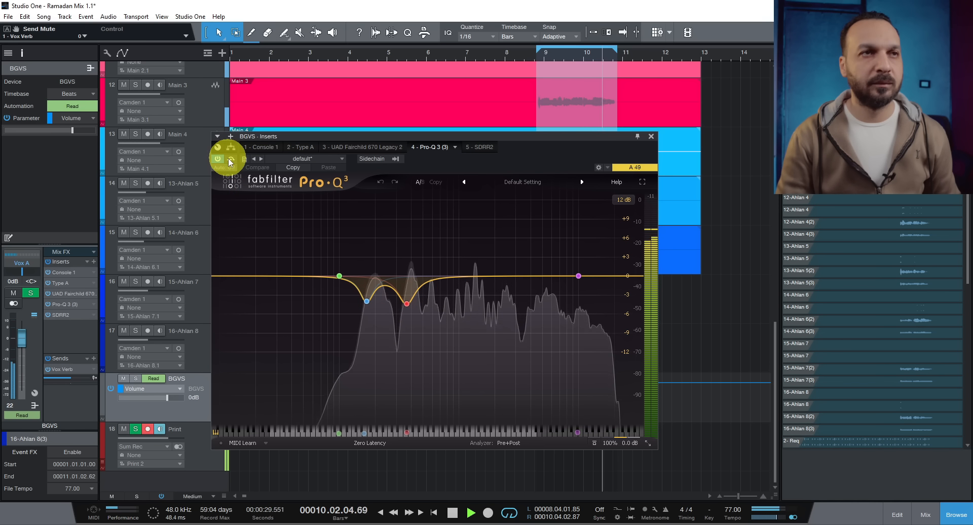
left_click(230, 160)
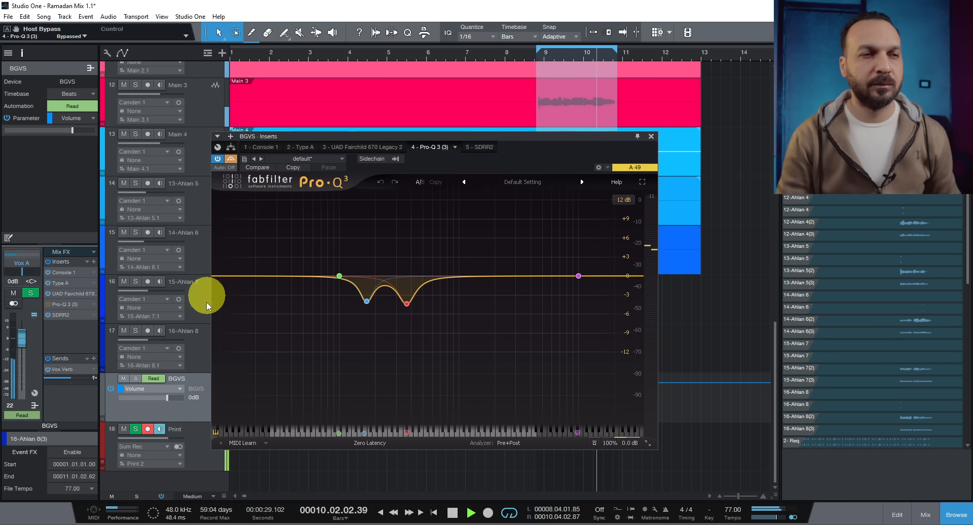
left_click(135, 378)
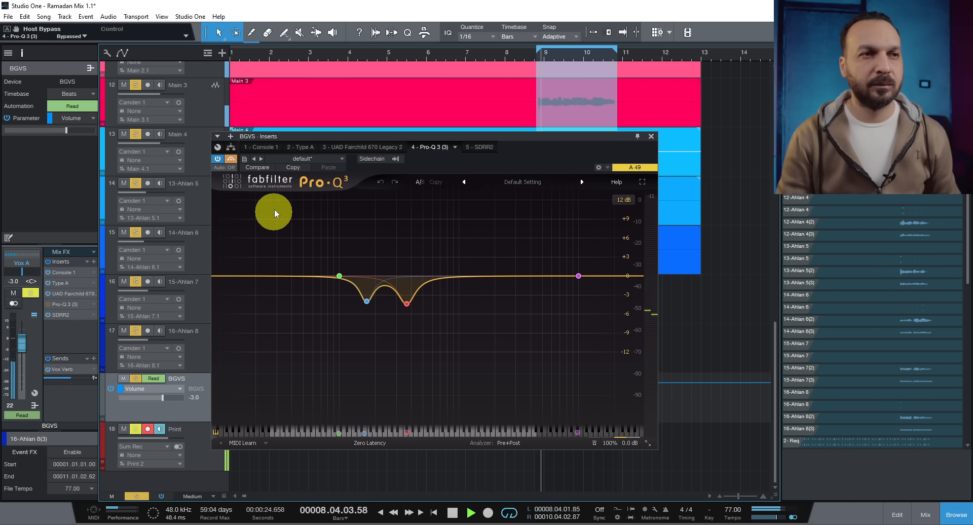
left_click(228, 160)
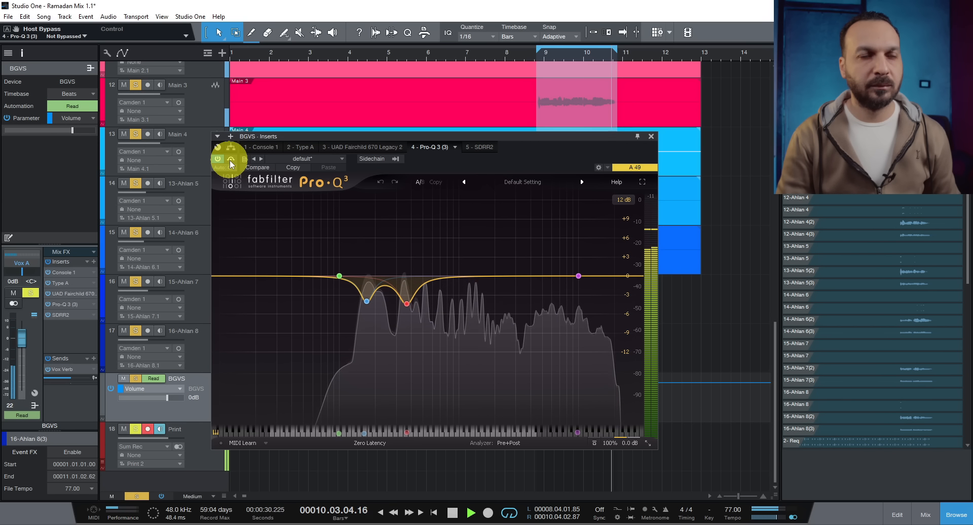
left_click(229, 160)
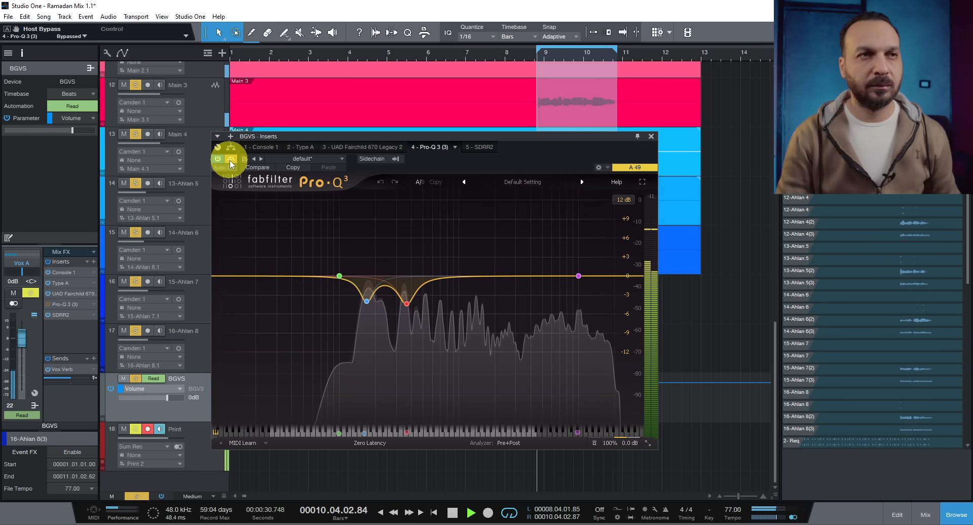
- Switch off the BGVS bus's Vox Verb send and compare Pro-Q 3 bypassed and engaged without reverb, leaving it engaged
left_click(47, 371)
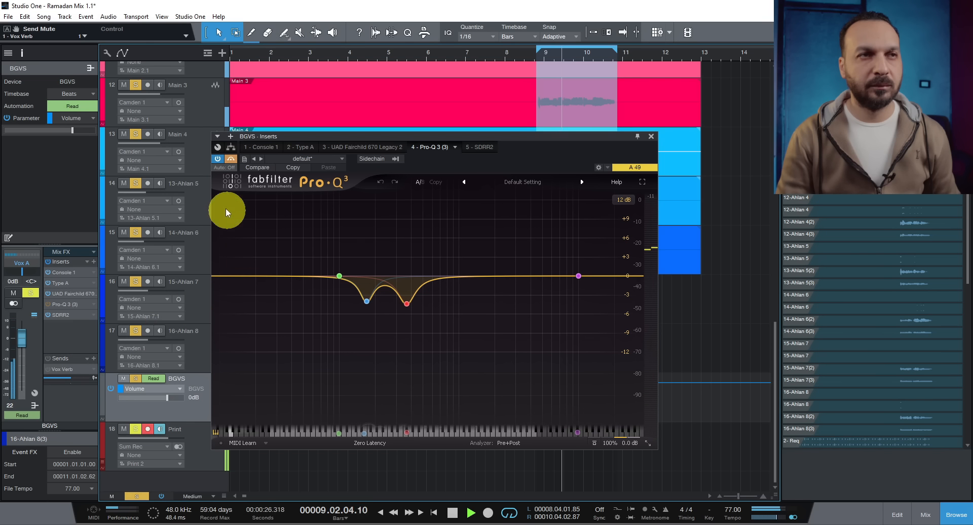
left_click(231, 160)
left_click(233, 161)
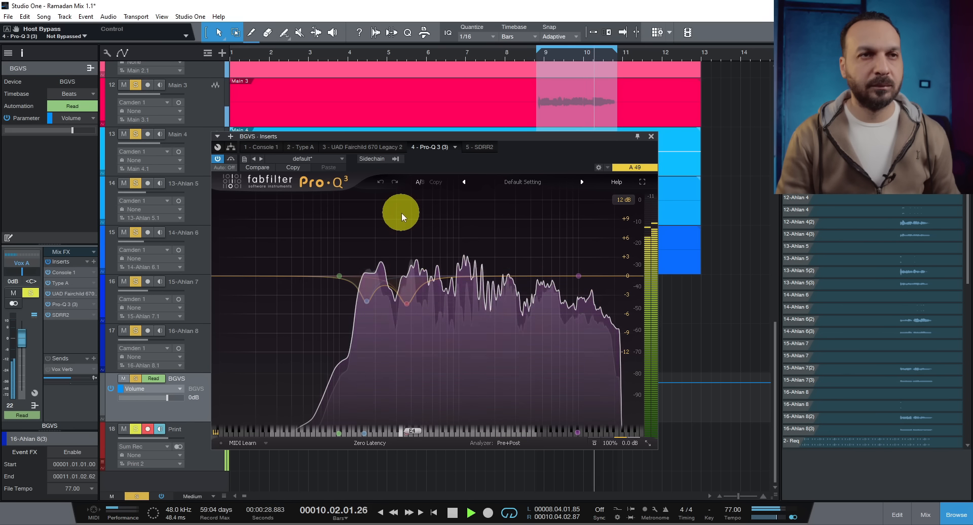
- Audition Pro-Q 3's 367 Hz band boosted to +6.94 dB and its 169 Hz band boosted to +6.63 dB, undoing each boost
left_click(406, 303)
left_click_drag(409, 407, 409, 340)
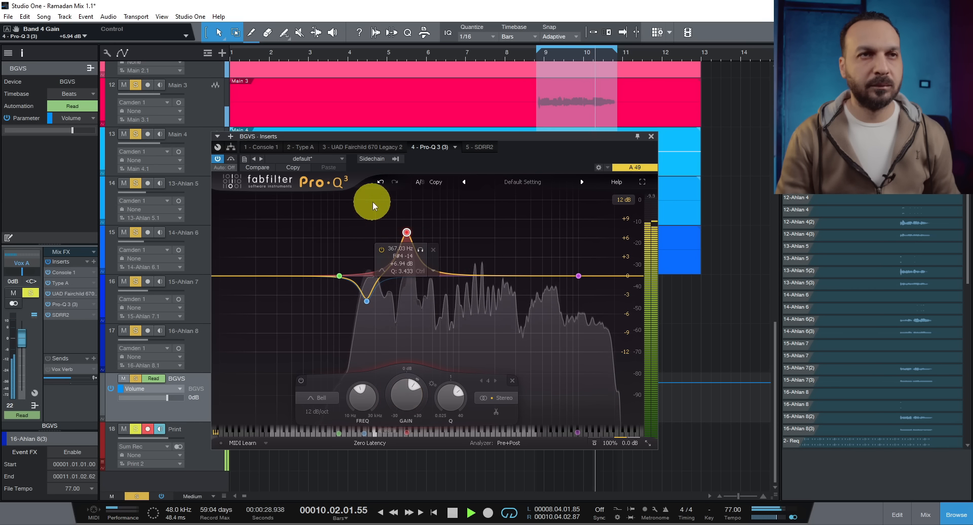
left_click(380, 183)
left_click(364, 300)
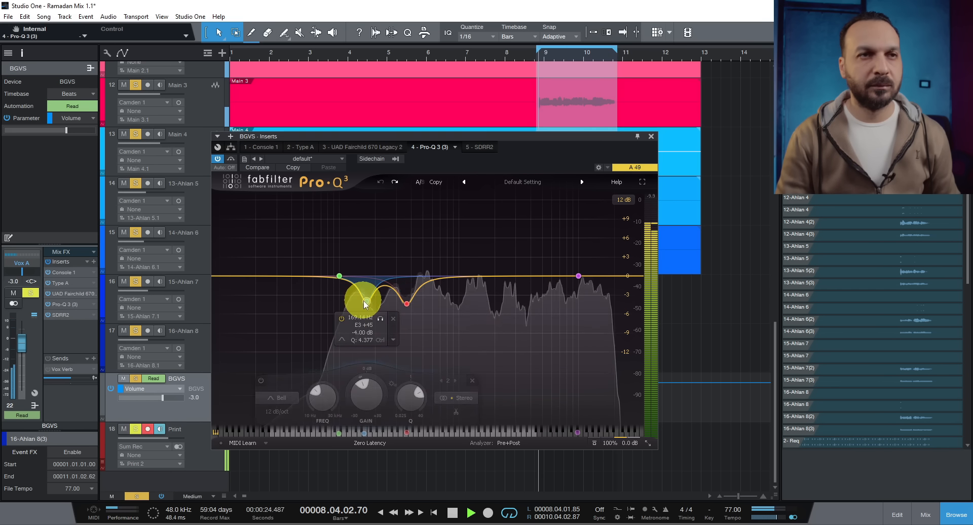
left_click_drag(374, 404, 380, 343)
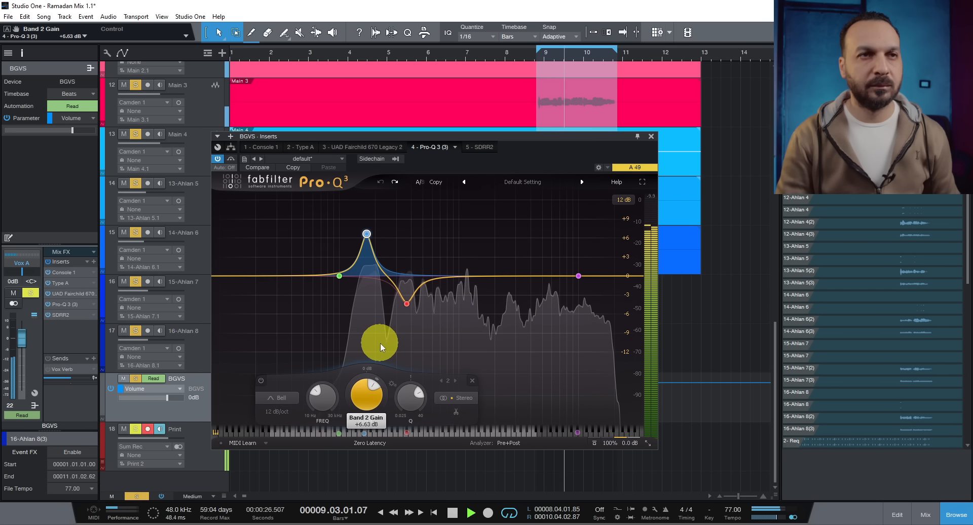
left_click(380, 184)
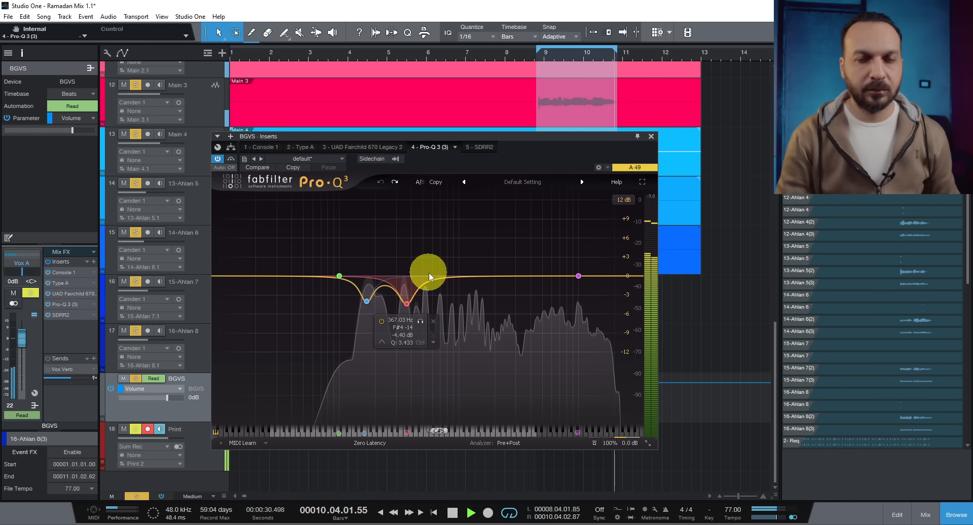